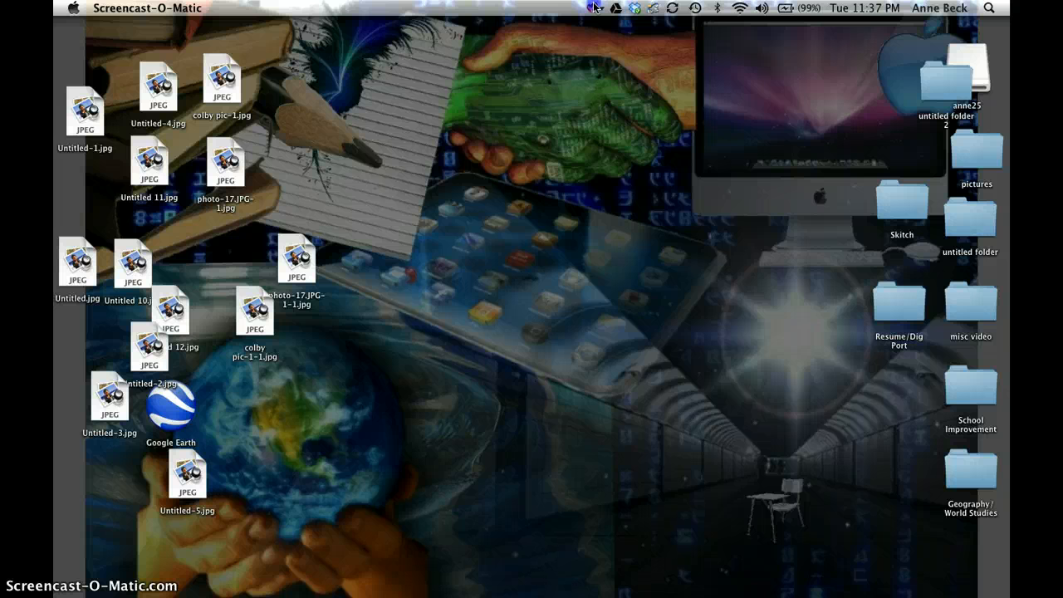
# - Switch to Skitch to bring up the annotated class picture
pyautogui.click(594, 7)
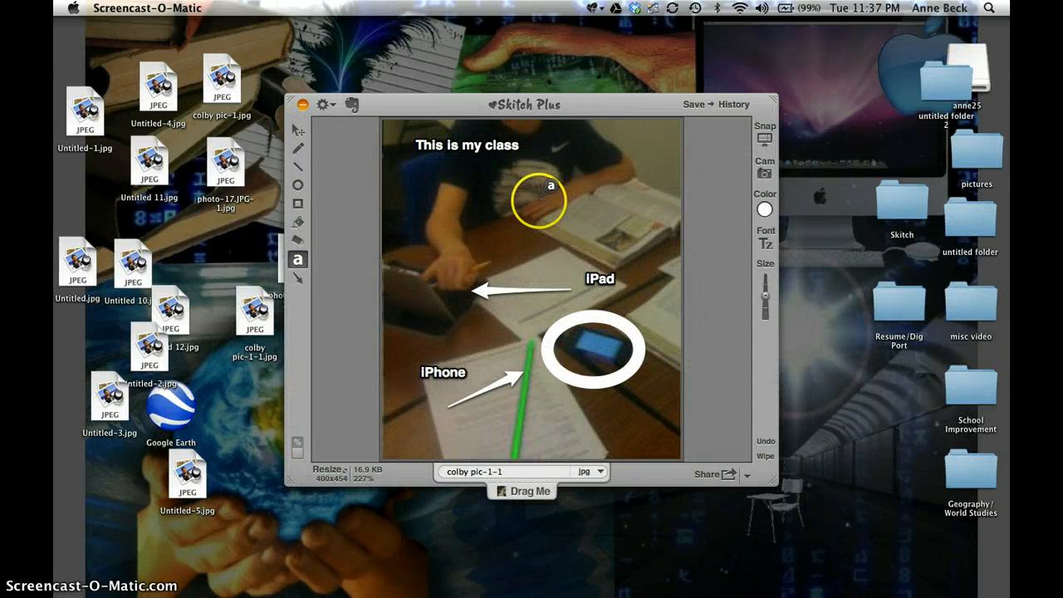
pyautogui.click(469, 147)
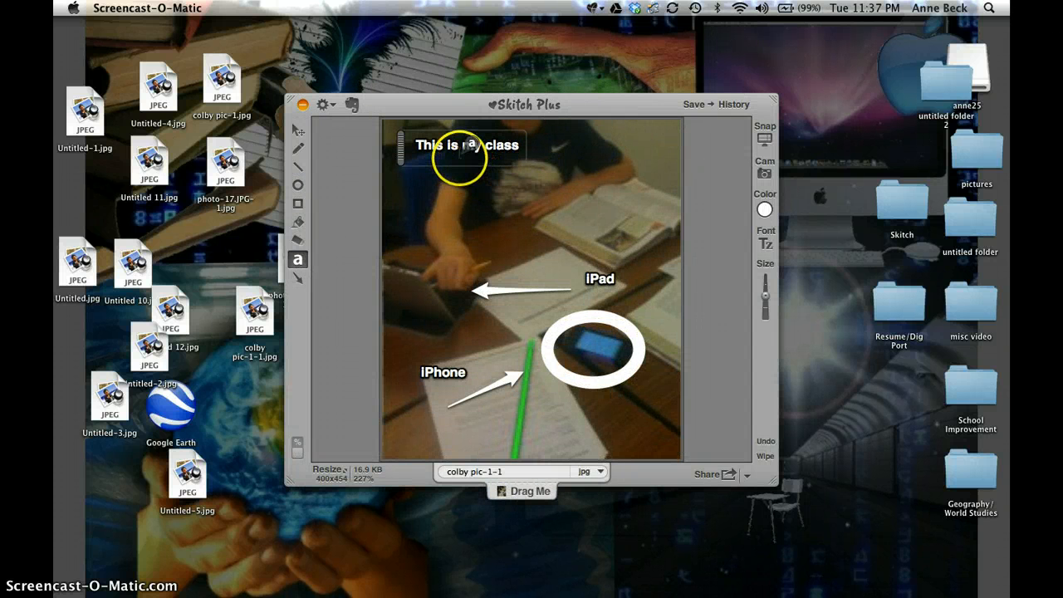
# - Scale the class picture to a width of 200 px with its proportions constrained
pyautogui.click(332, 470)
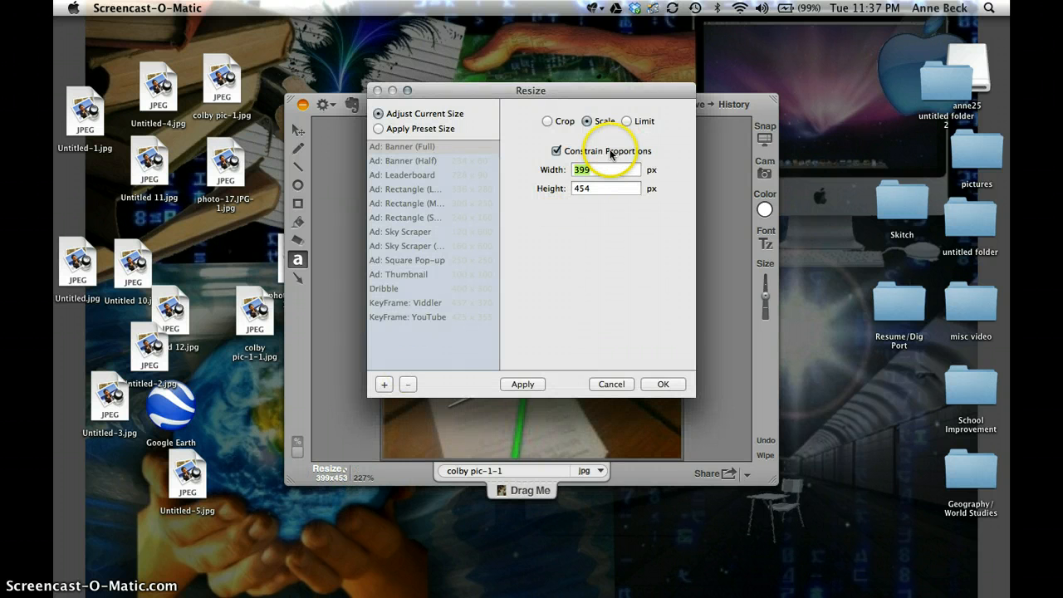
pyautogui.press('BackSpace')
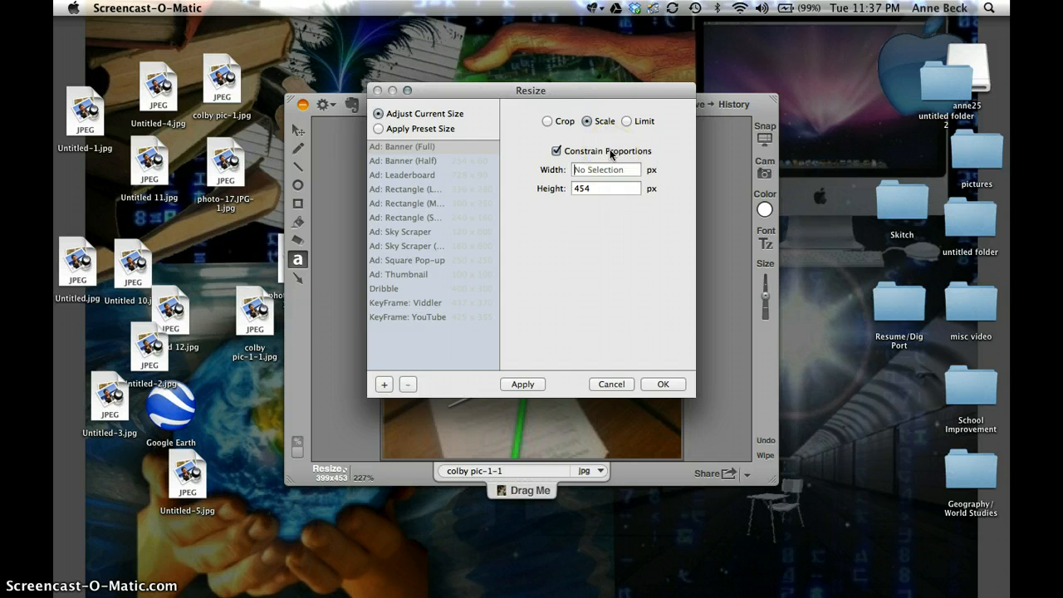
pyautogui.click(610, 188)
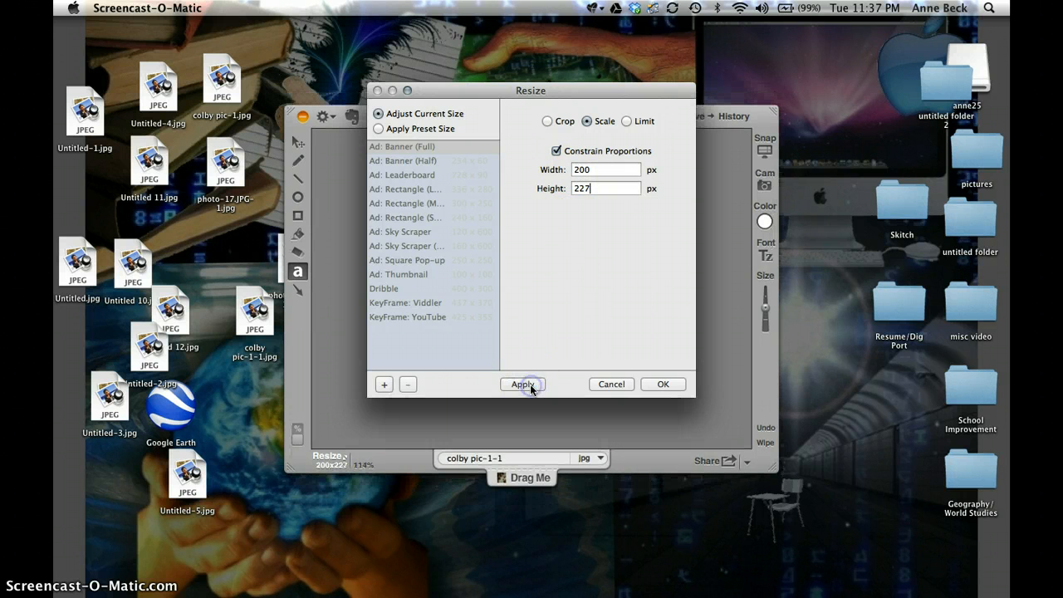
pyautogui.click(655, 383)
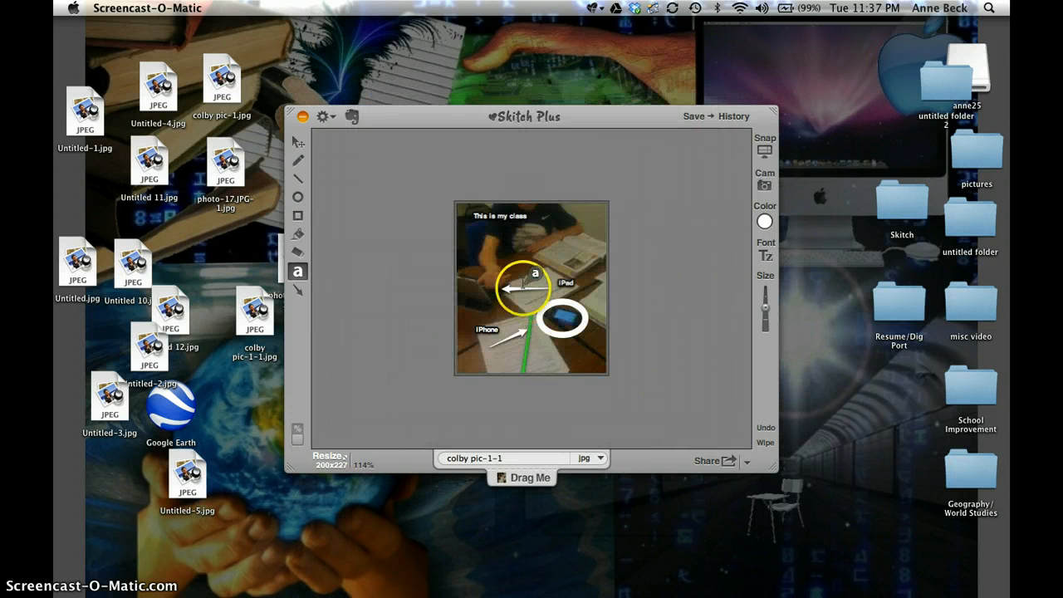
# - Scale the class picture to a height of 500 px with proportions constrained, and close the Skitch window
pyautogui.click(337, 460)
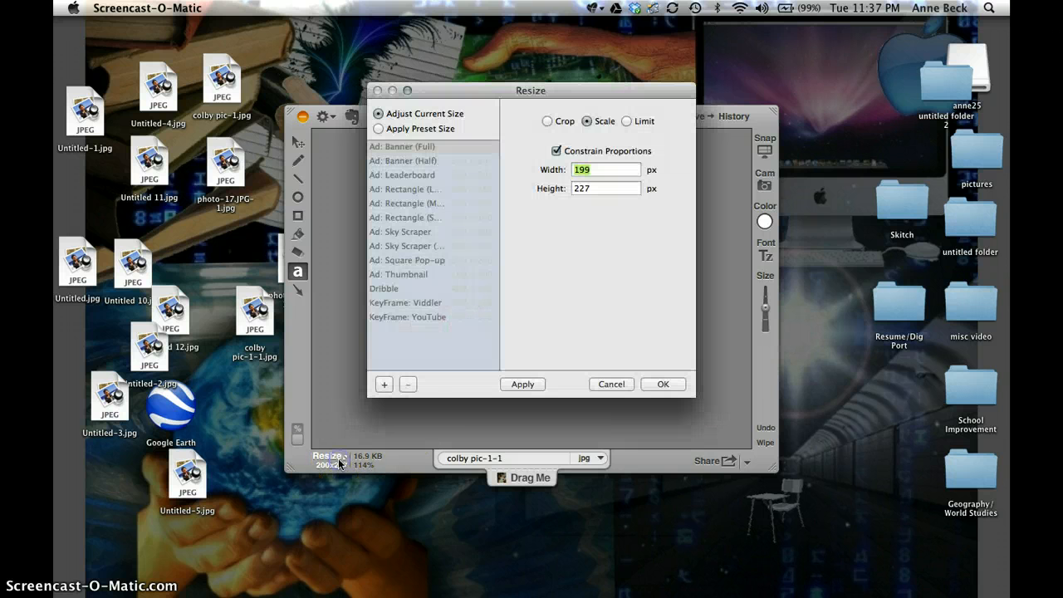
pyautogui.press('BackSpace')
pyautogui.doubleClick(581, 187)
pyautogui.write('500')
pyautogui.click(523, 383)
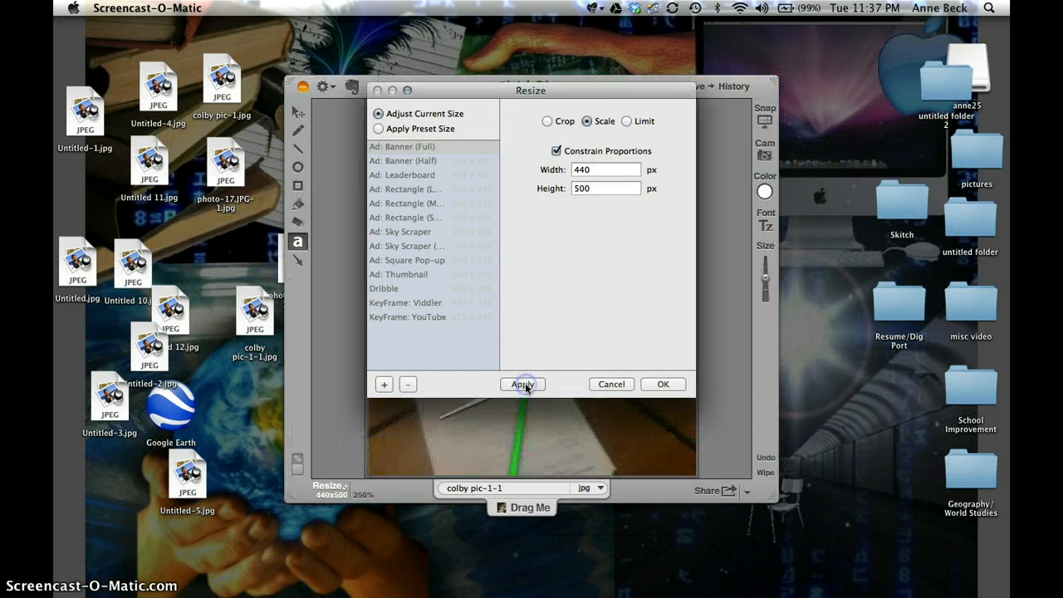
pyautogui.click(661, 384)
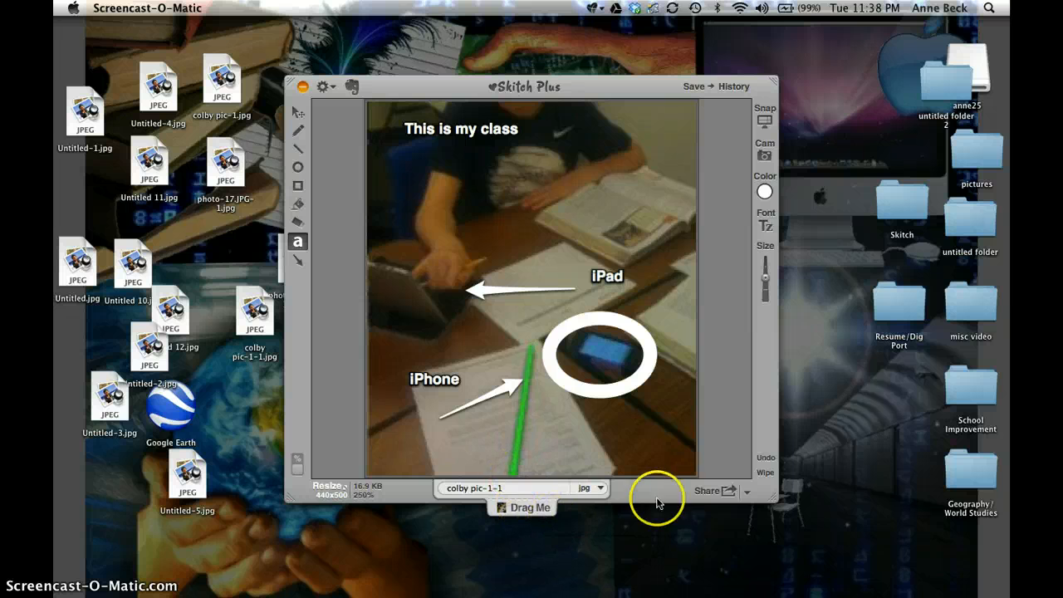
pyautogui.click(726, 492)
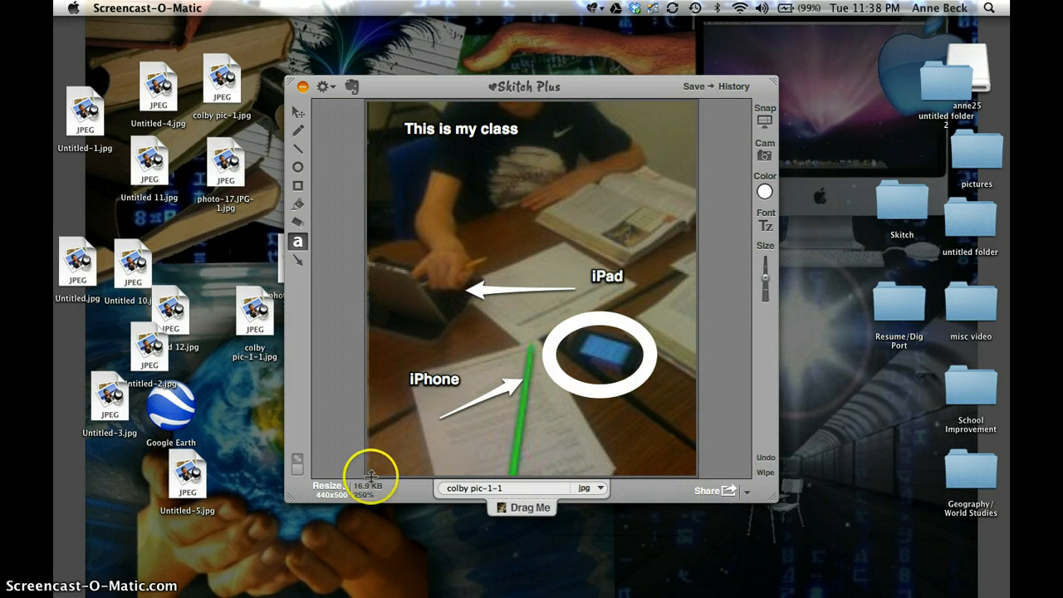
pyautogui.click(302, 87)
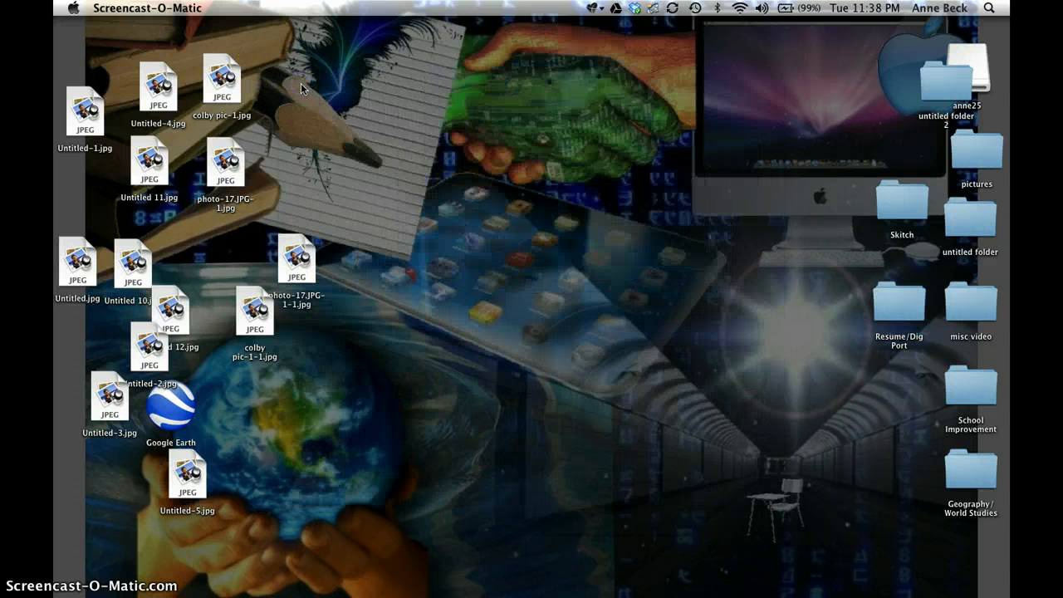
# - Launch TextEdit from Launchpad with a blank document
pyautogui.moveTo(450, 594)
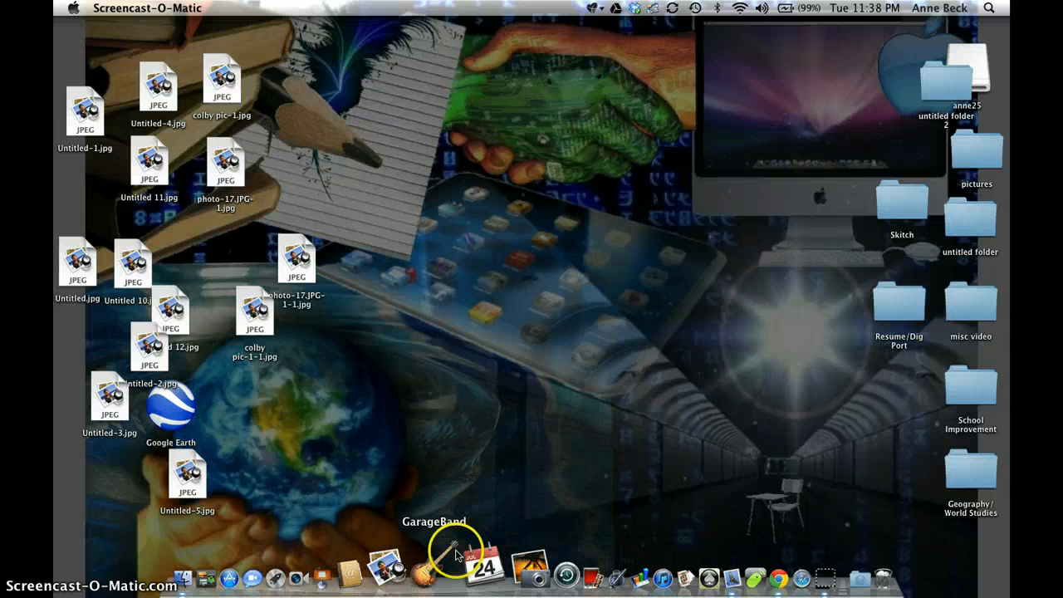
pyautogui.click(280, 564)
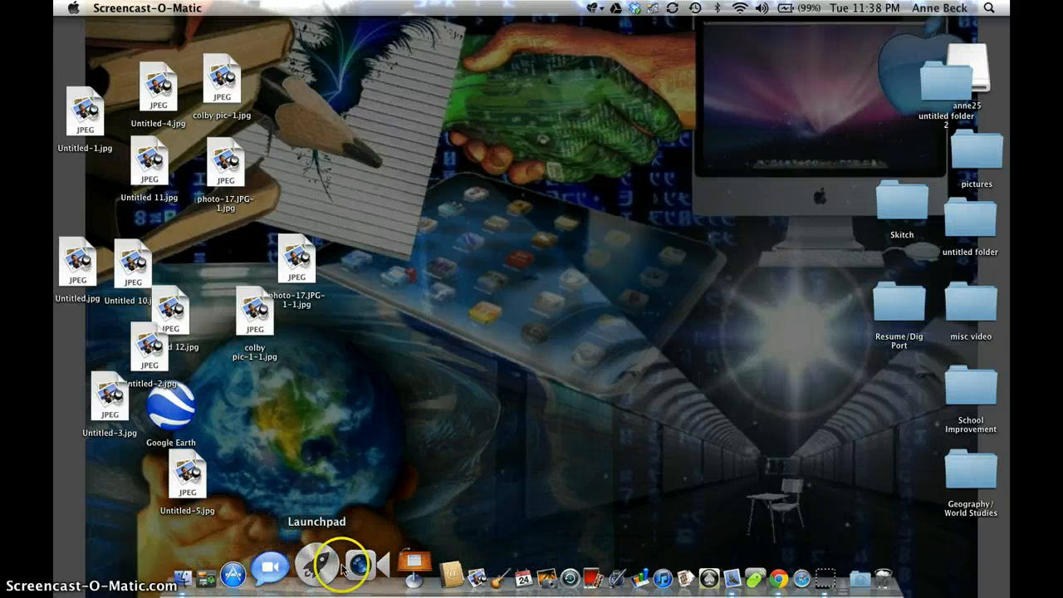
pyautogui.click(335, 566)
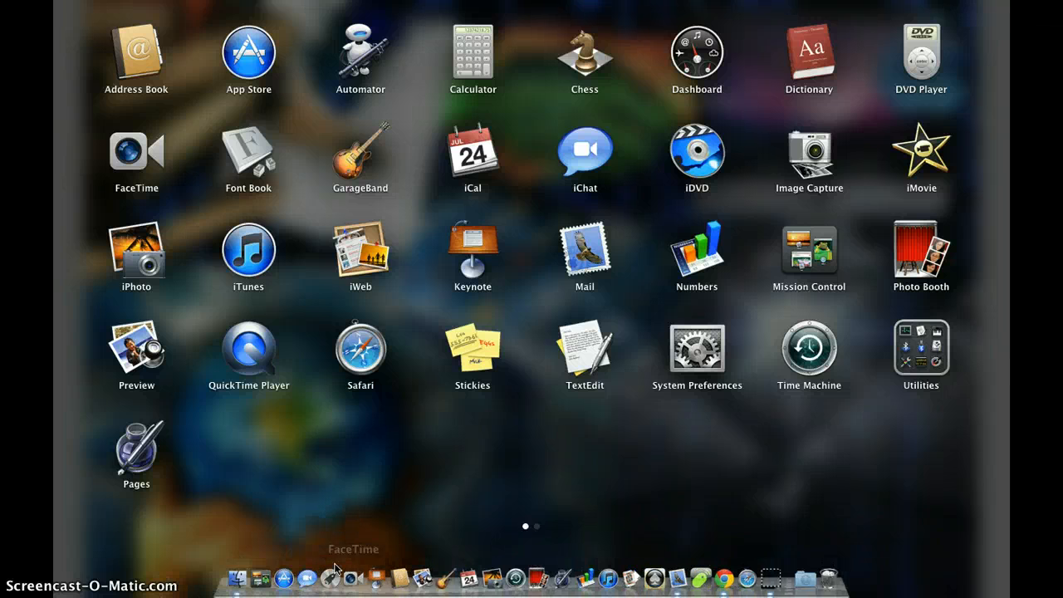
pyautogui.click(583, 352)
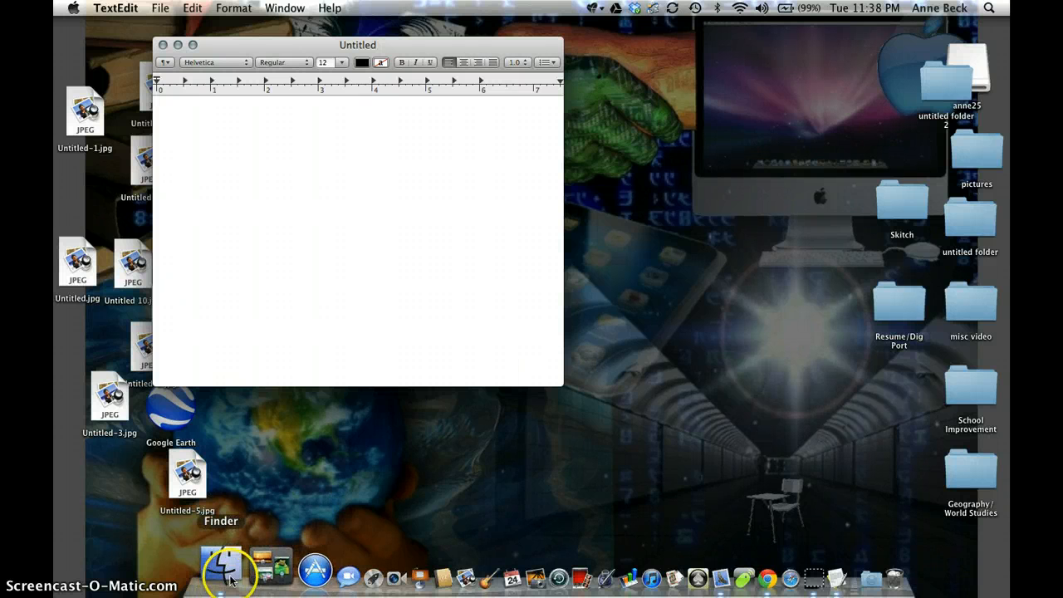
pyautogui.click(231, 579)
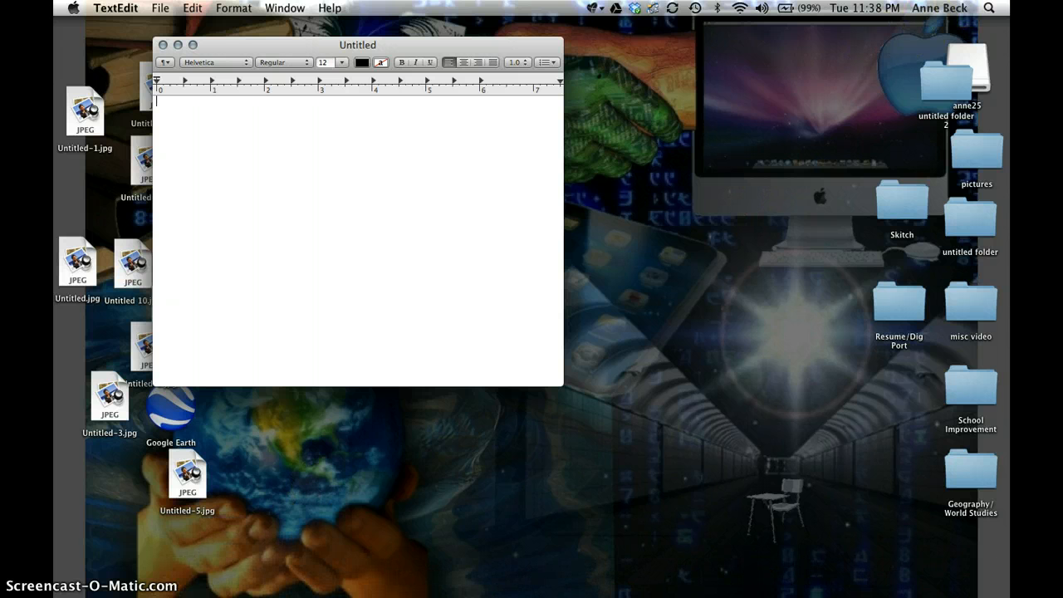
# - Search Spotlight for "tex" and return to the blank TextEdit document
pyautogui.click(987, 10)
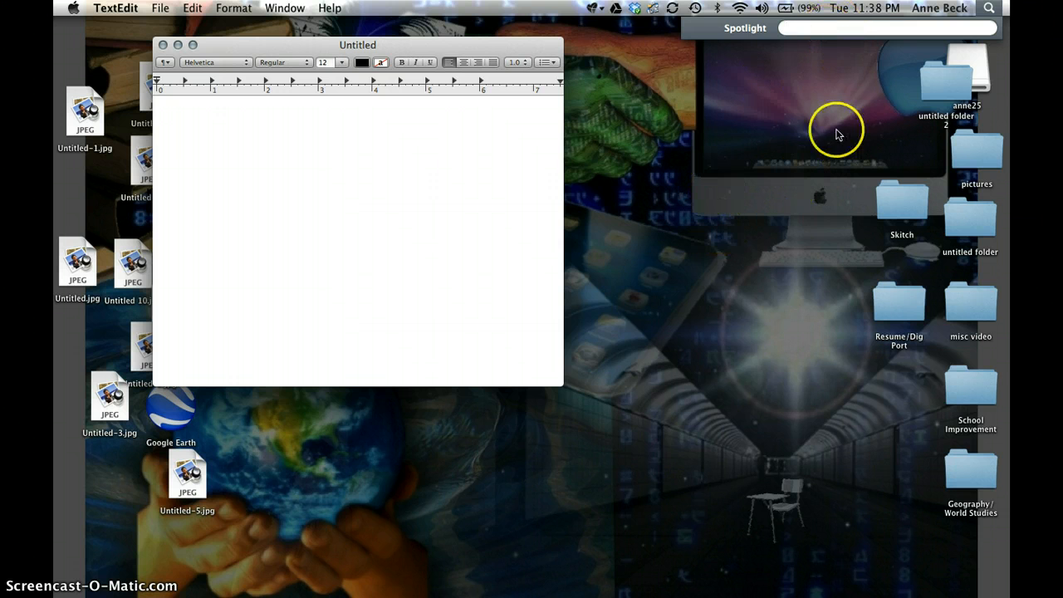
pyautogui.write('tex')
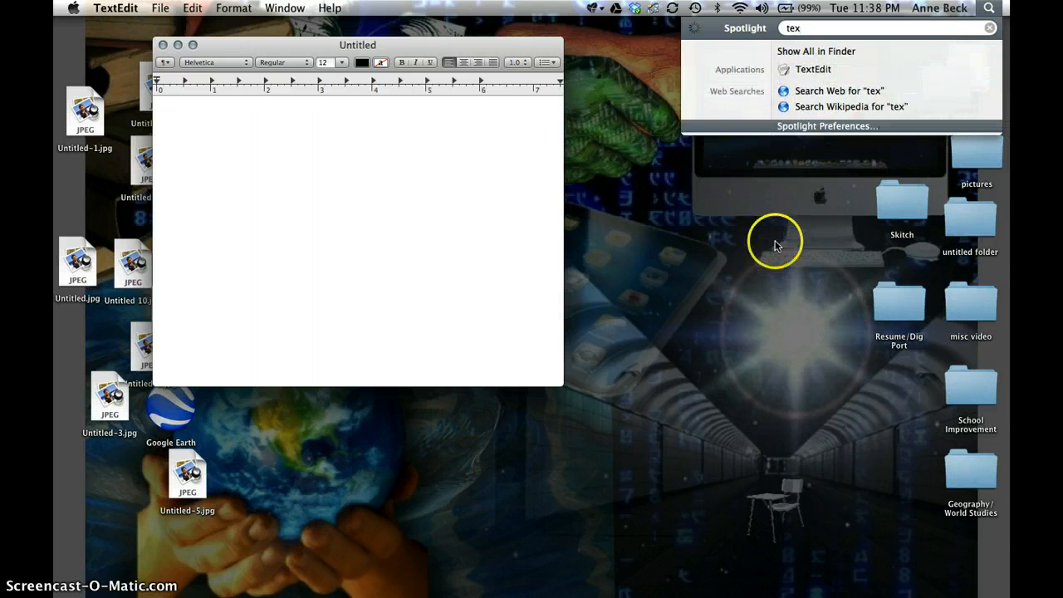
pyautogui.click(719, 281)
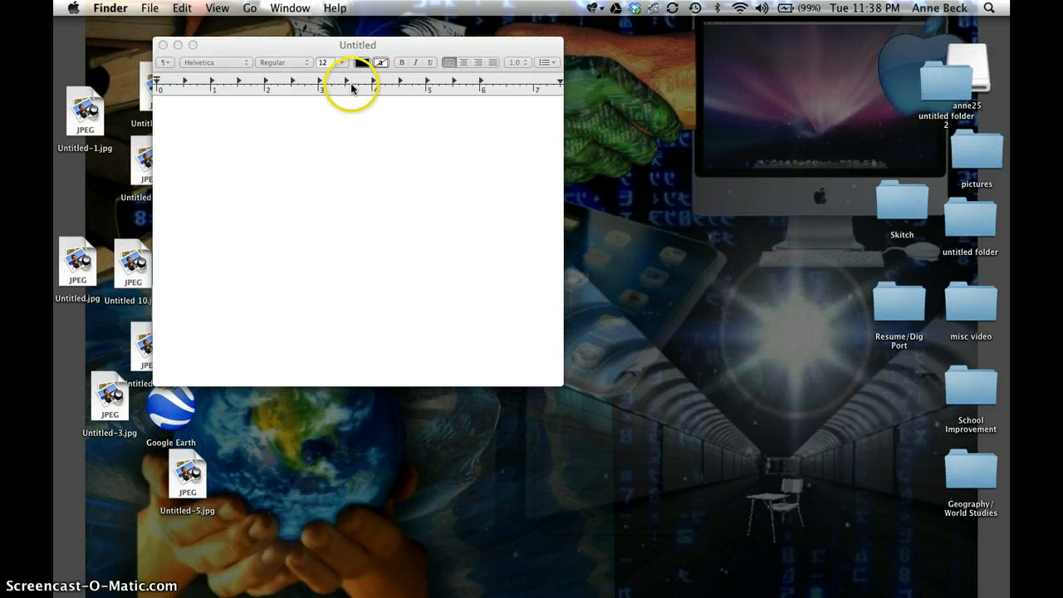
pyautogui.click(365, 171)
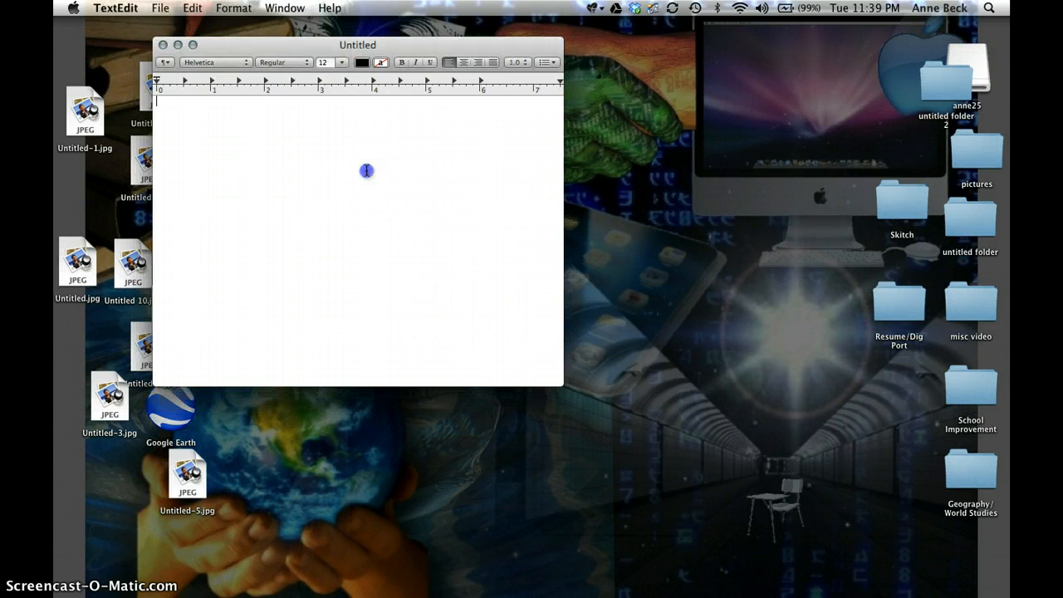
# - In Chrome, search Google for "quote for laughter" and open BrainyQuote's Laughter Quotes page
pyautogui.moveTo(631, 572)
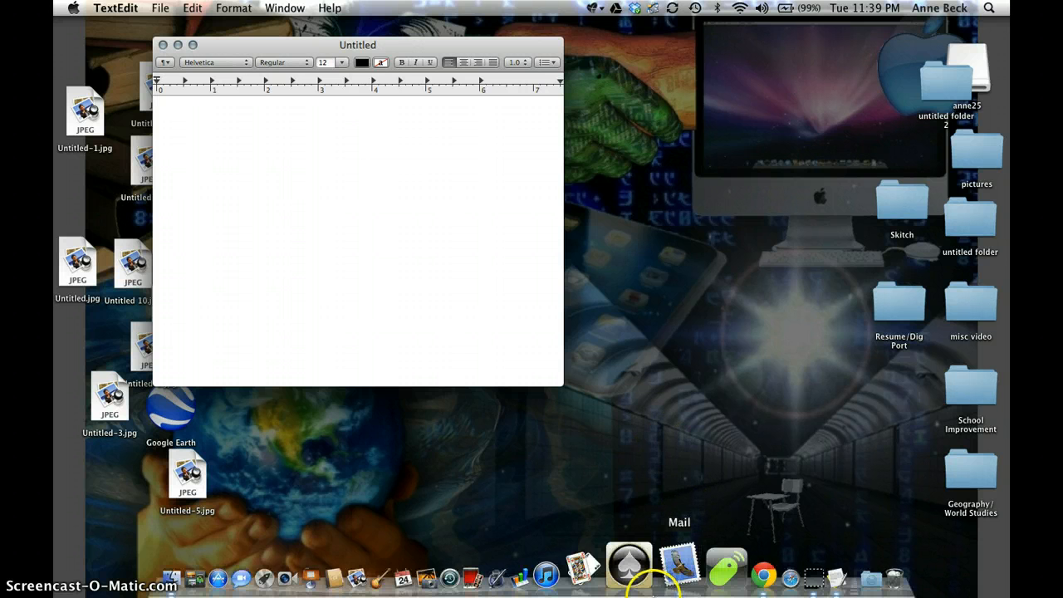
pyautogui.click(726, 569)
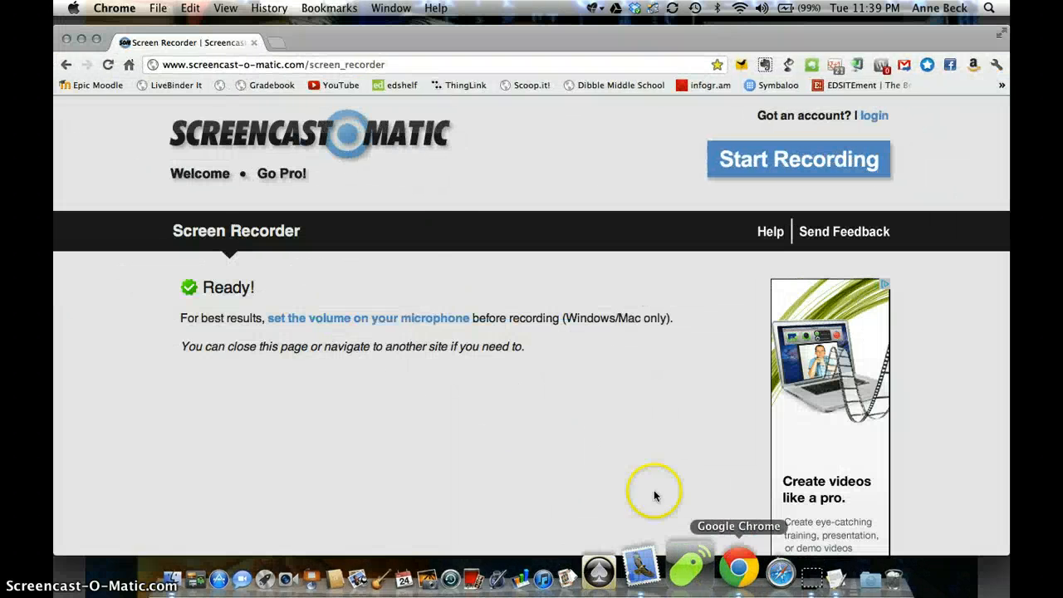
pyautogui.click(273, 65)
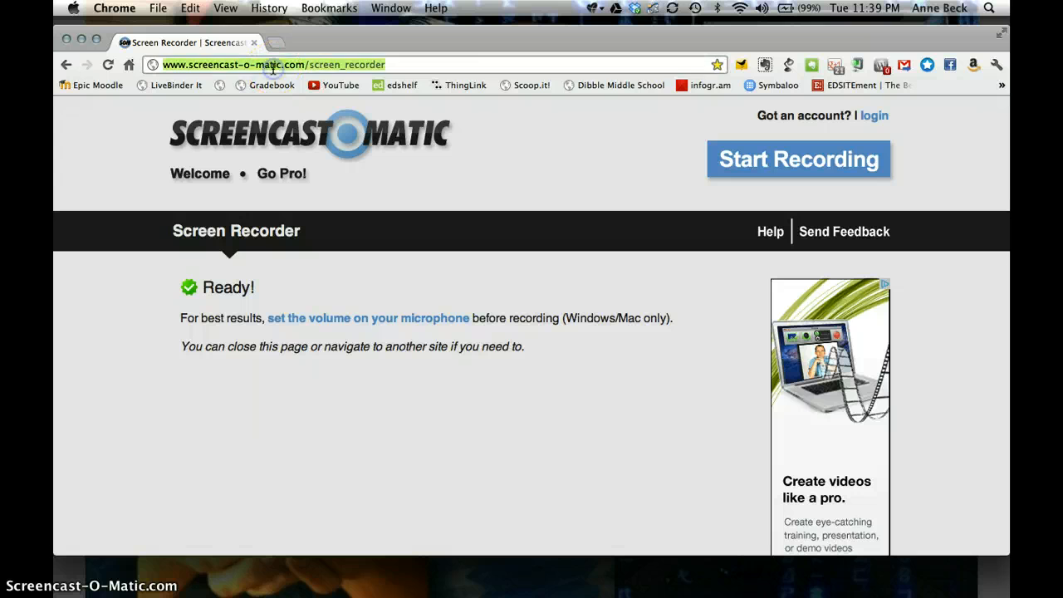
pyautogui.press('BackSpace')
pyautogui.write('quote ')
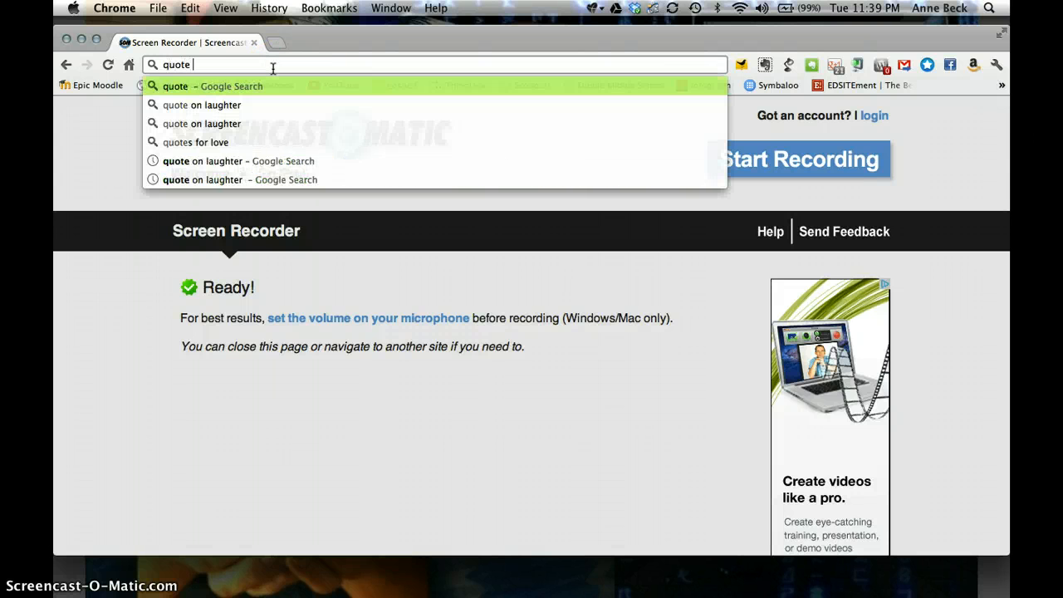
pyautogui.write('for laughter')
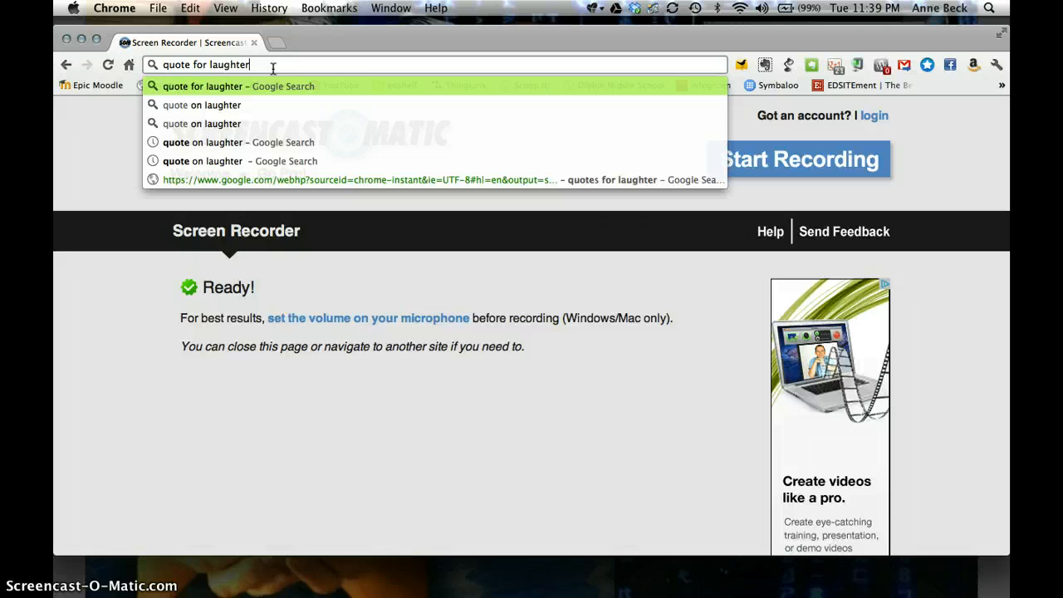
pyautogui.press('Return')
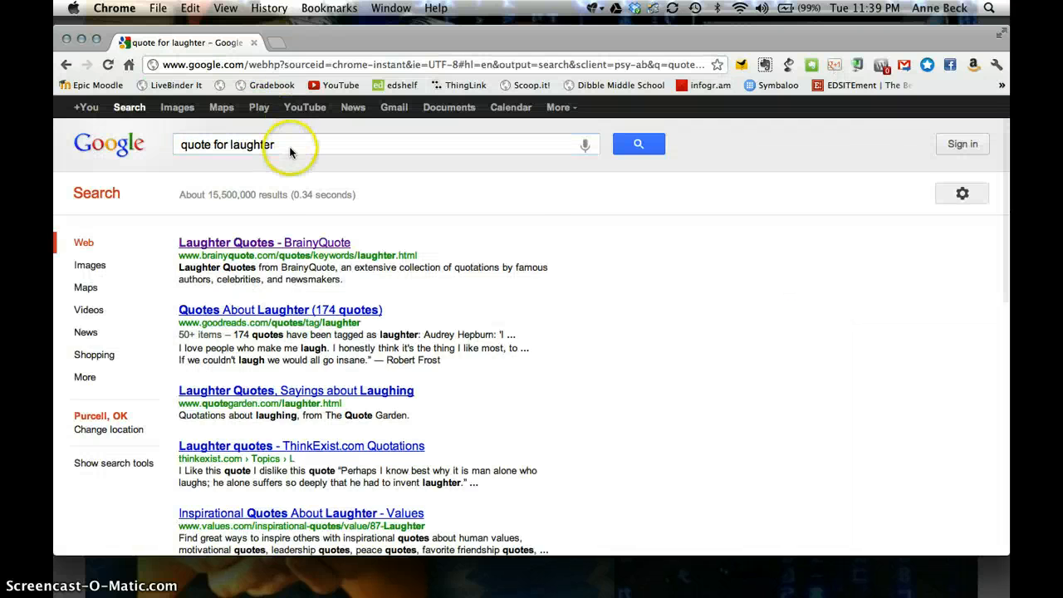
pyautogui.click(250, 285)
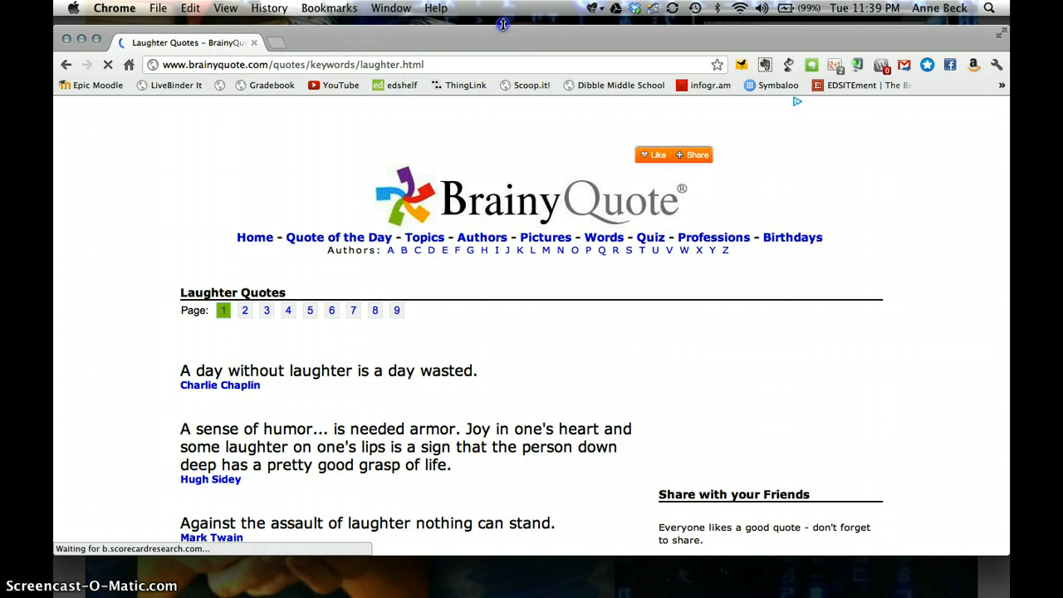
# - Move the browser window down to return to the blank TextEdit document, and set its font size to 48
pyautogui.moveTo(503, 29); pyautogui.dragTo(495, 207)
pyautogui.click(366, 129)
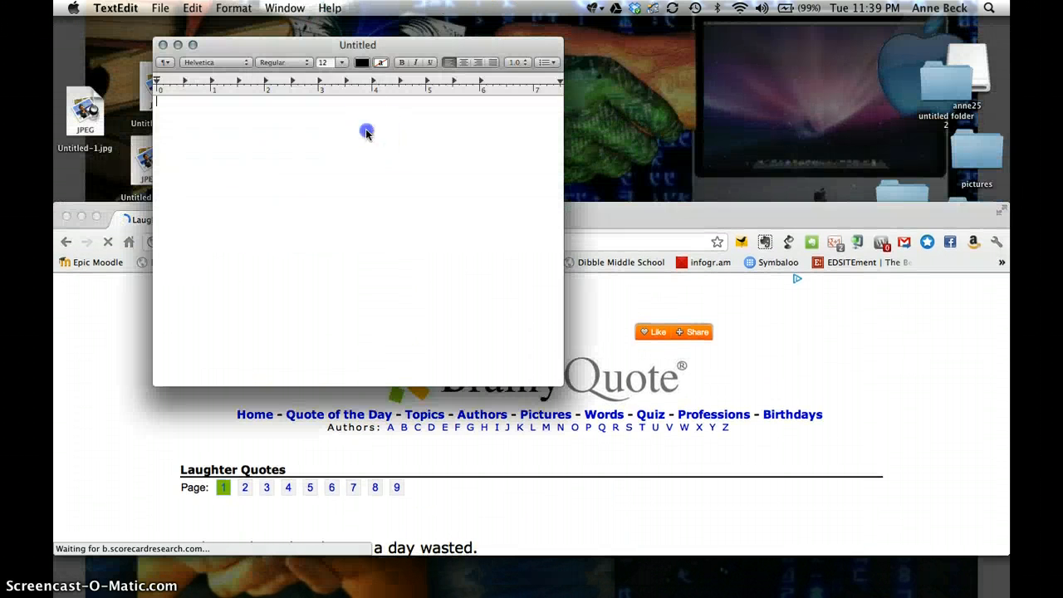
pyautogui.click(341, 62)
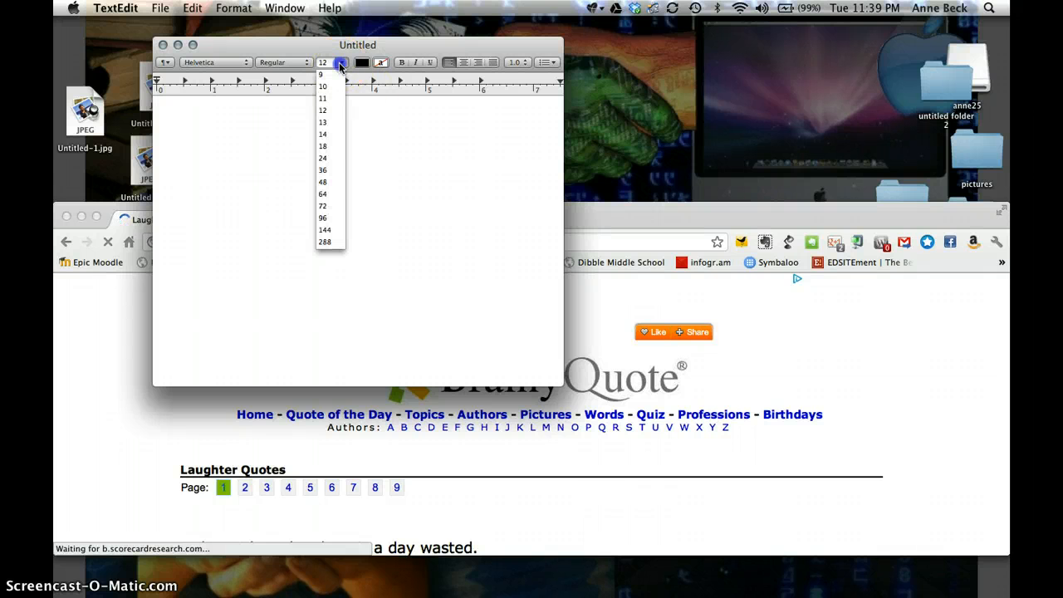
pyautogui.click(331, 171)
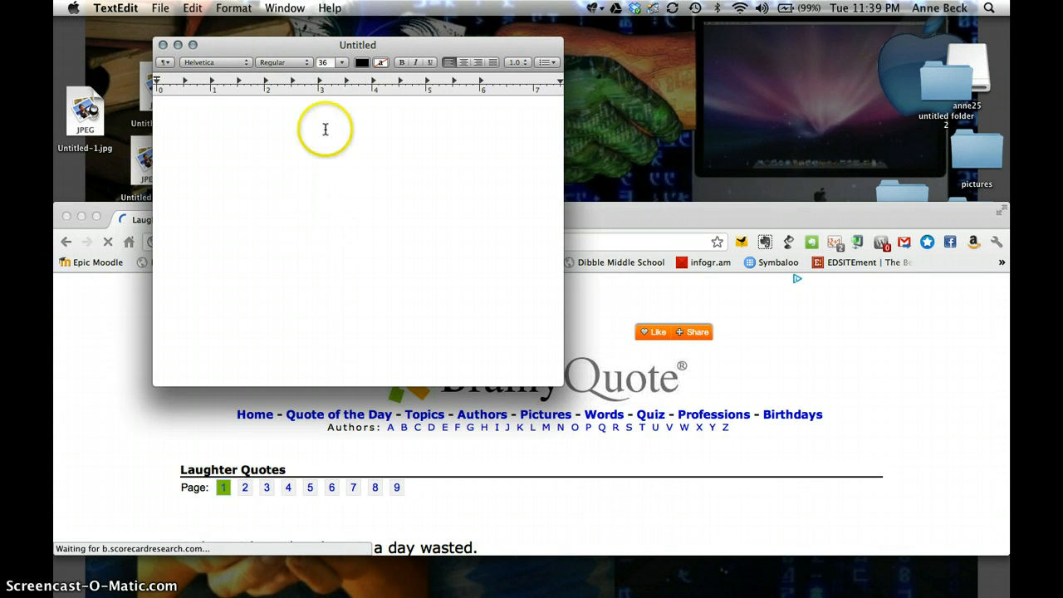
pyautogui.click(341, 63)
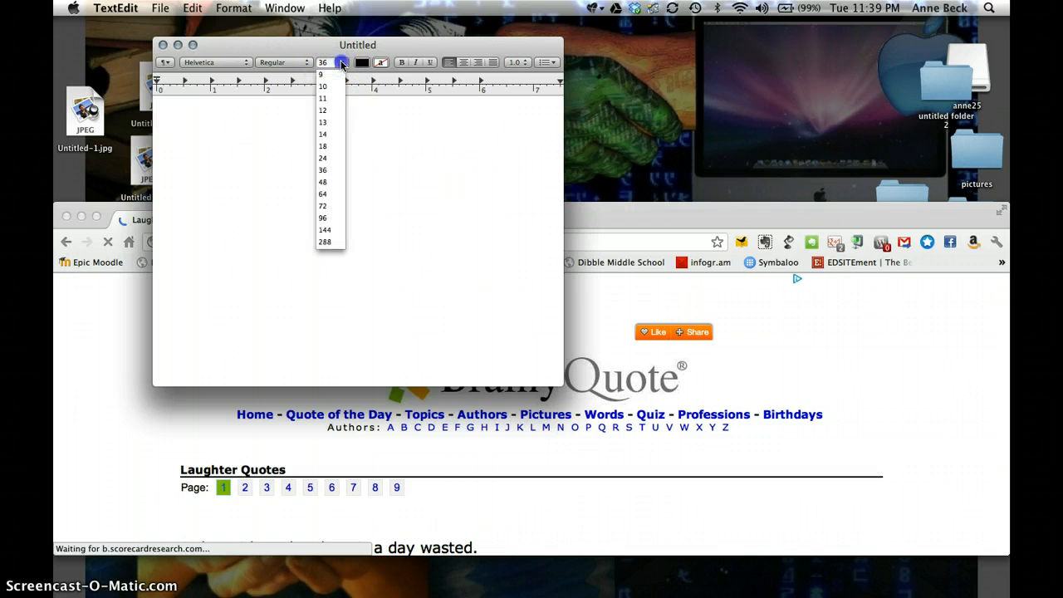
pyautogui.click(325, 181)
# - Change the font of the blank TextEdit document to Noteworthy
pyautogui.click(231, 64)
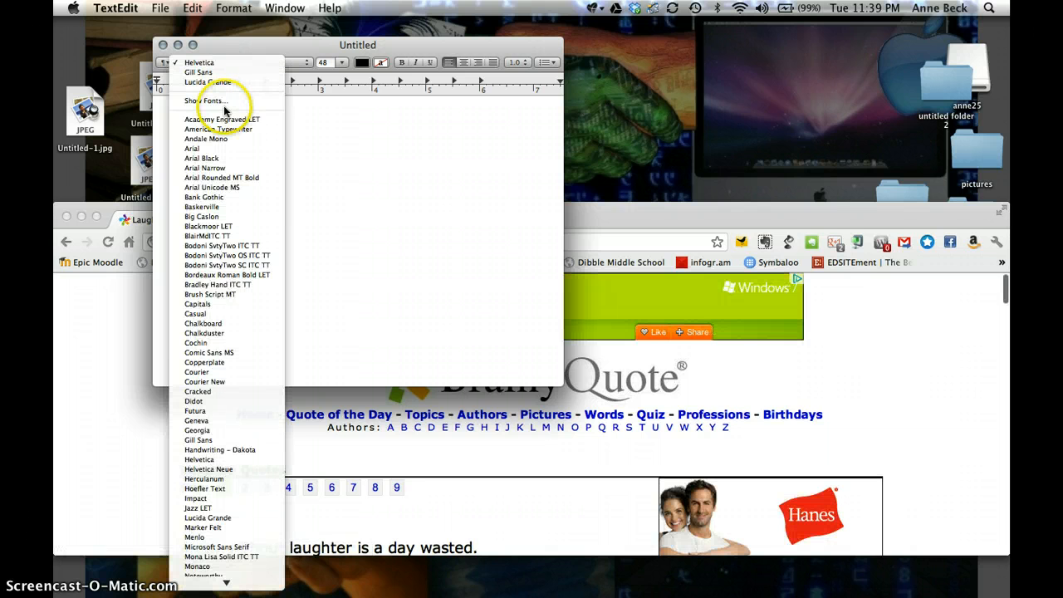
pyautogui.scroll(-5, 215, 353)
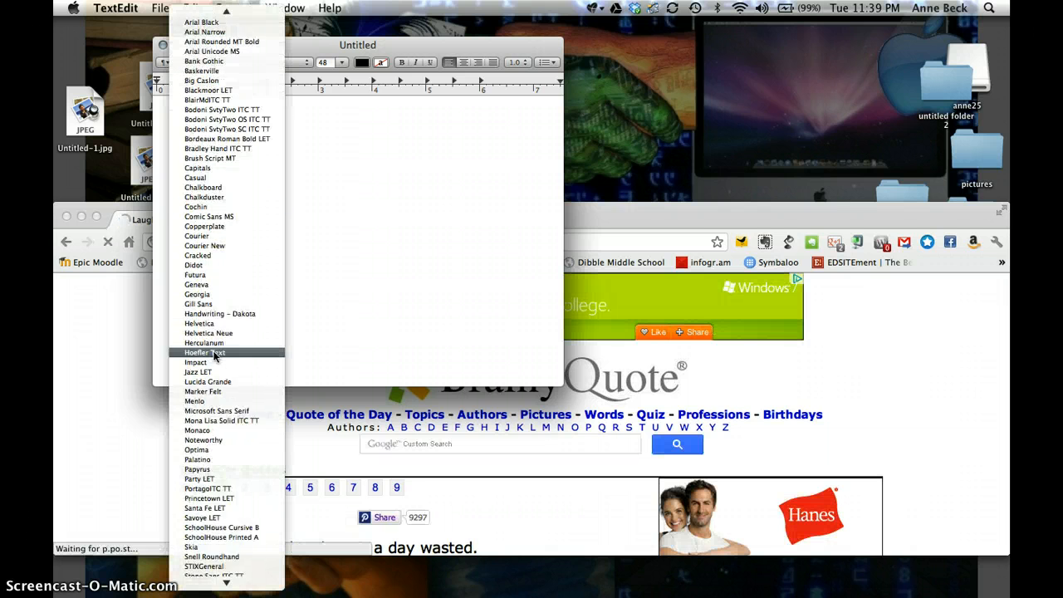
pyautogui.scroll(-1, 214, 356)
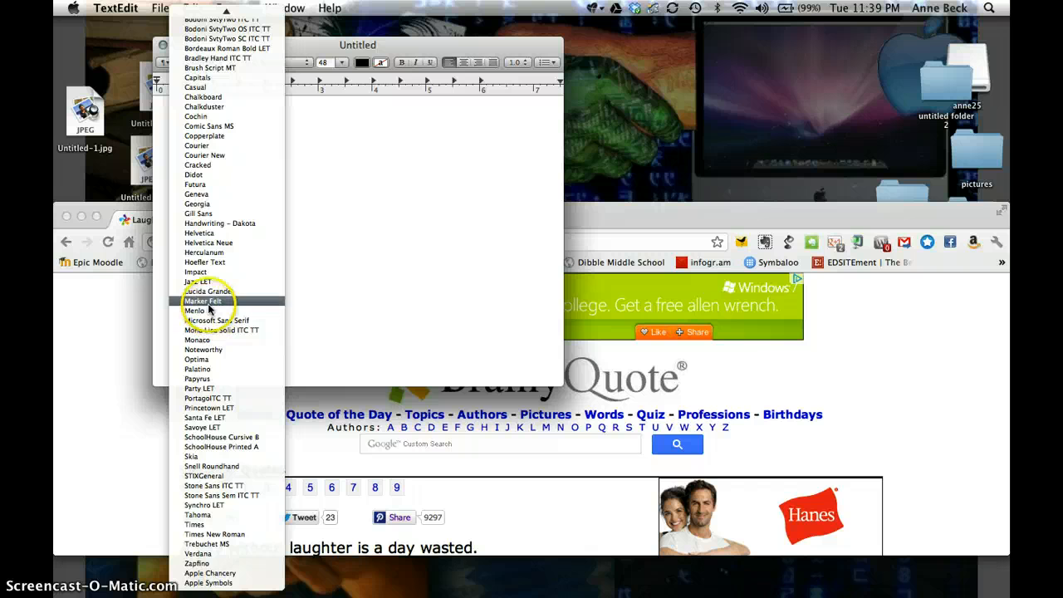
pyautogui.click(205, 350)
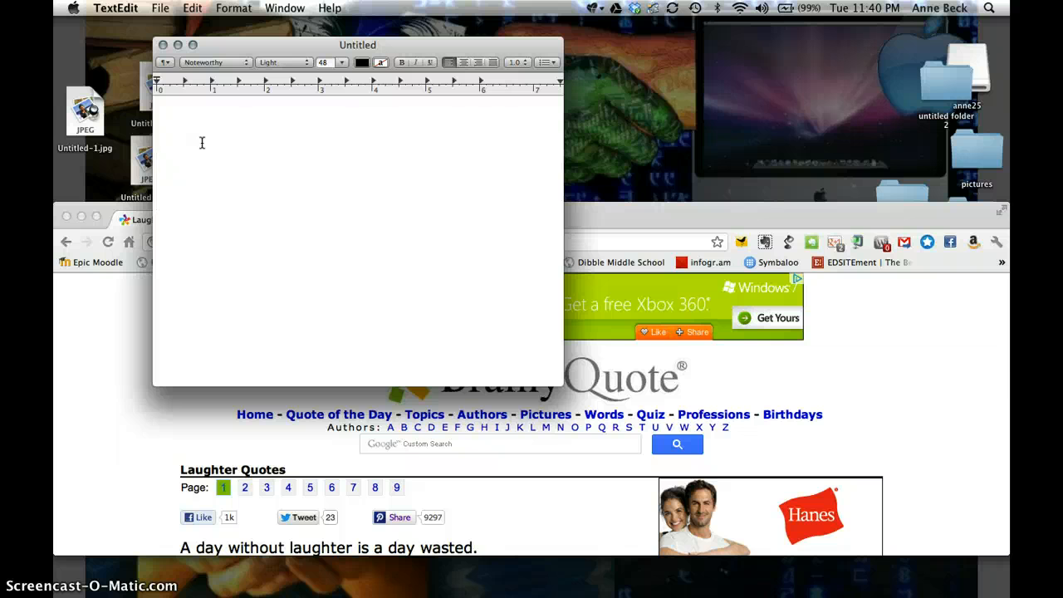
# - Enter the quote "A day without laughter is a day wasted" in the blank document
pyautogui.write('A day')
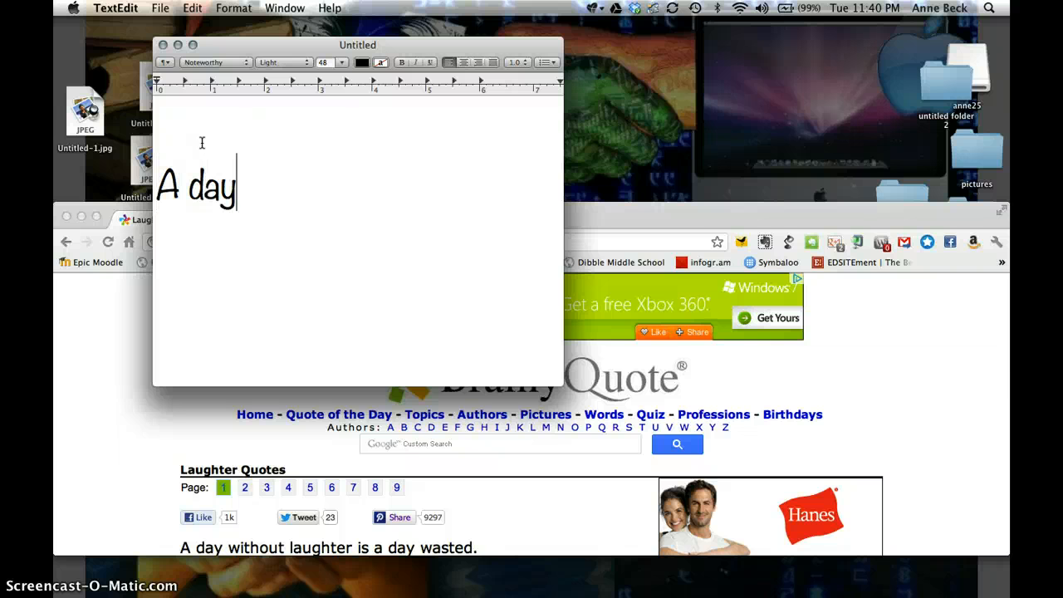
pyautogui.write(' without la')
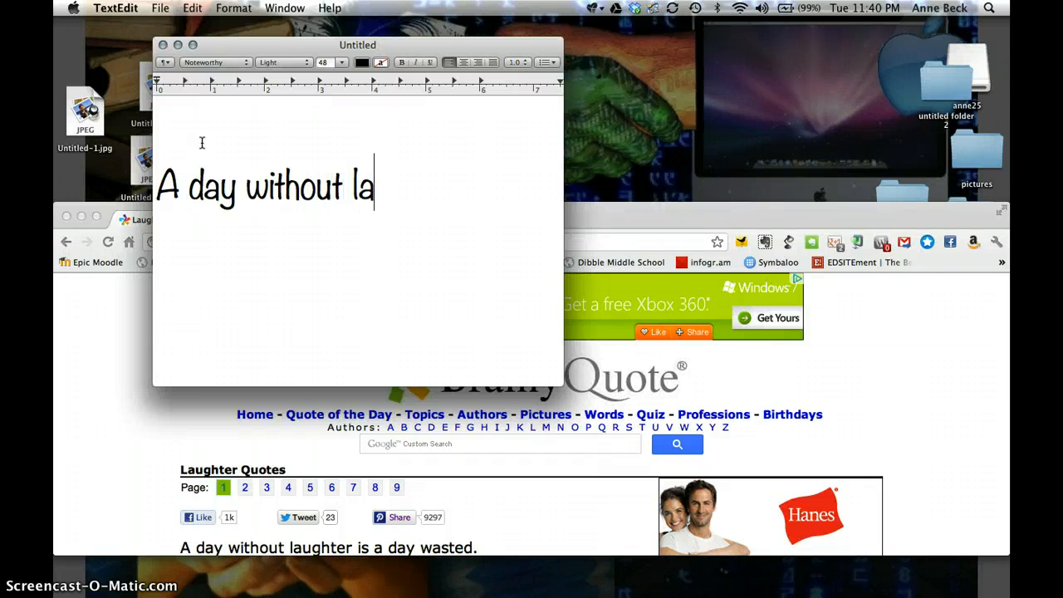
pyautogui.write('ughter ')
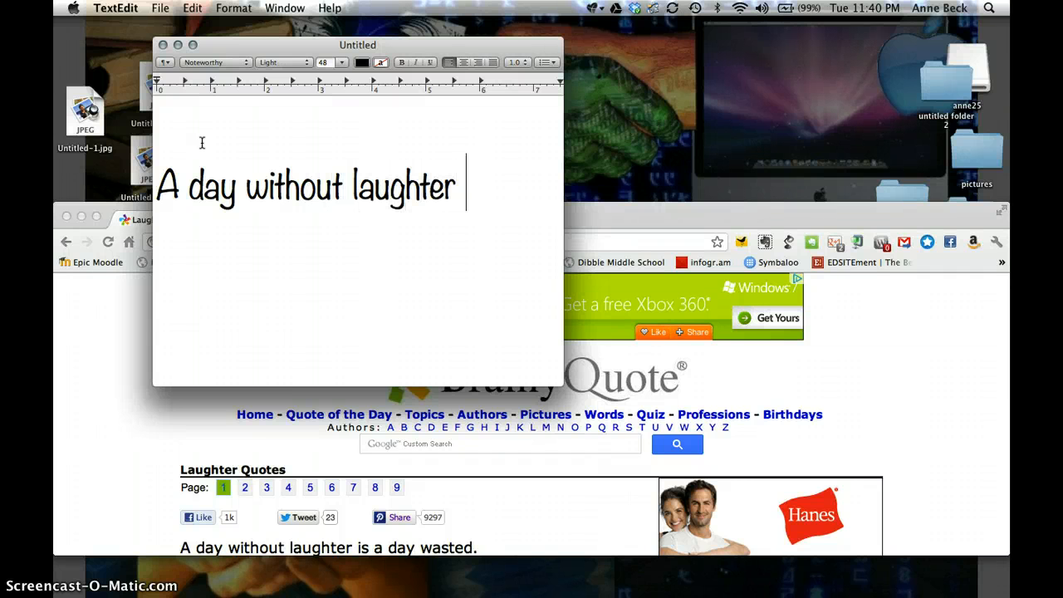
pyautogui.write('is a day wasted')
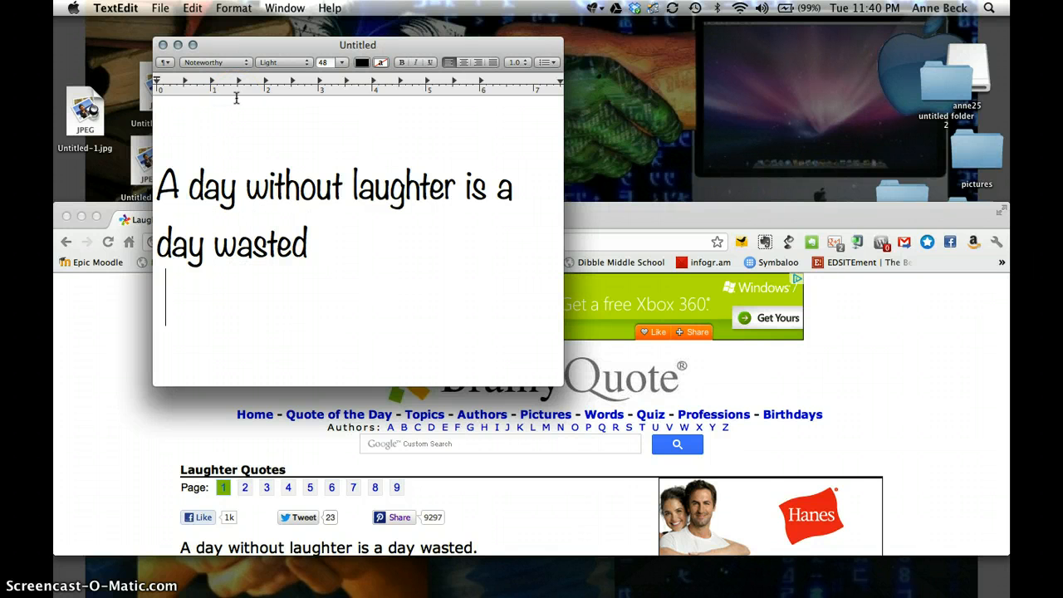
# - Insert a fullwidth tilde from the special characters on the indented line below the quote
pyautogui.click(192, 8)
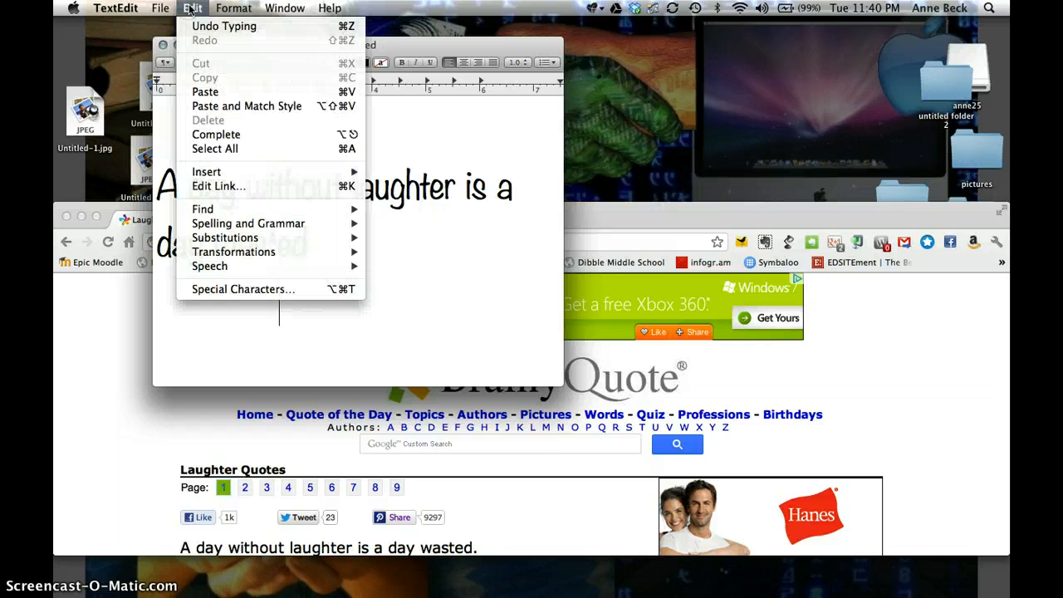
pyautogui.click(222, 289)
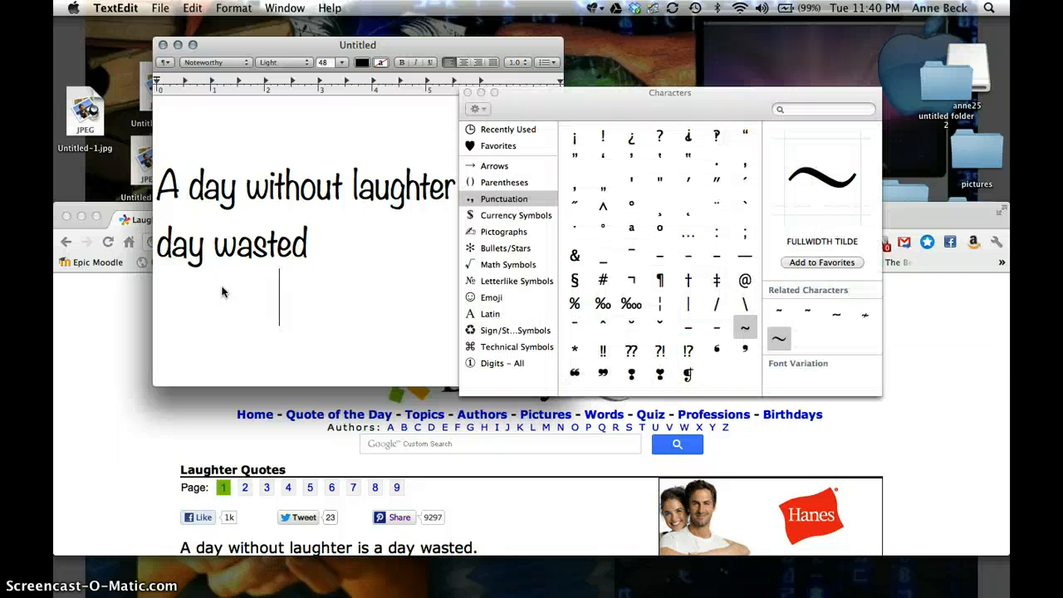
pyautogui.click(774, 335)
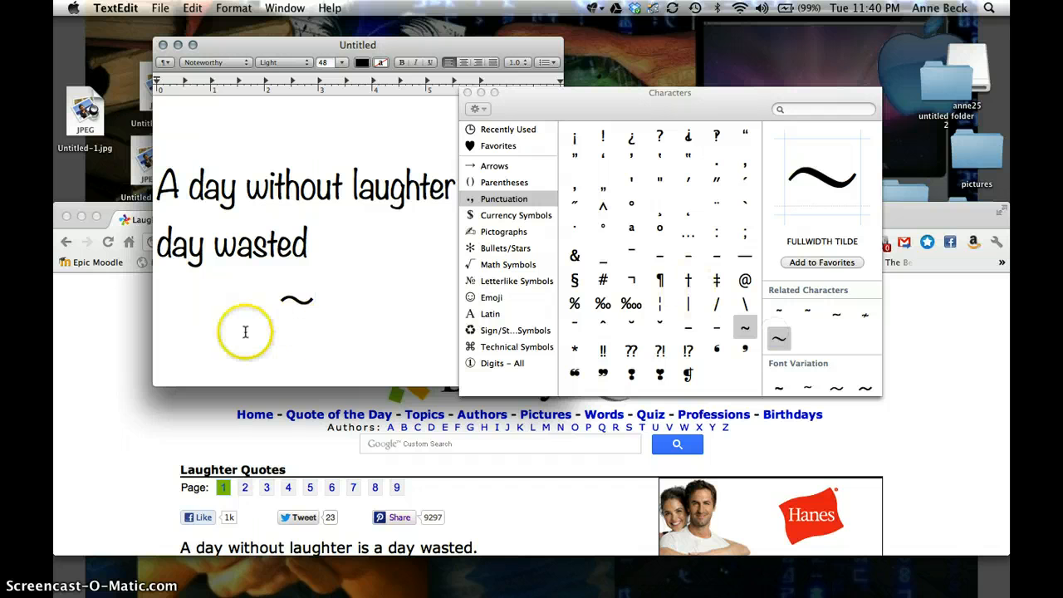
# - Check the quote's source on the BrainyQuote page, add "Charles Chaplin" after the tilde, and close the character viewer
pyautogui.click(280, 464)
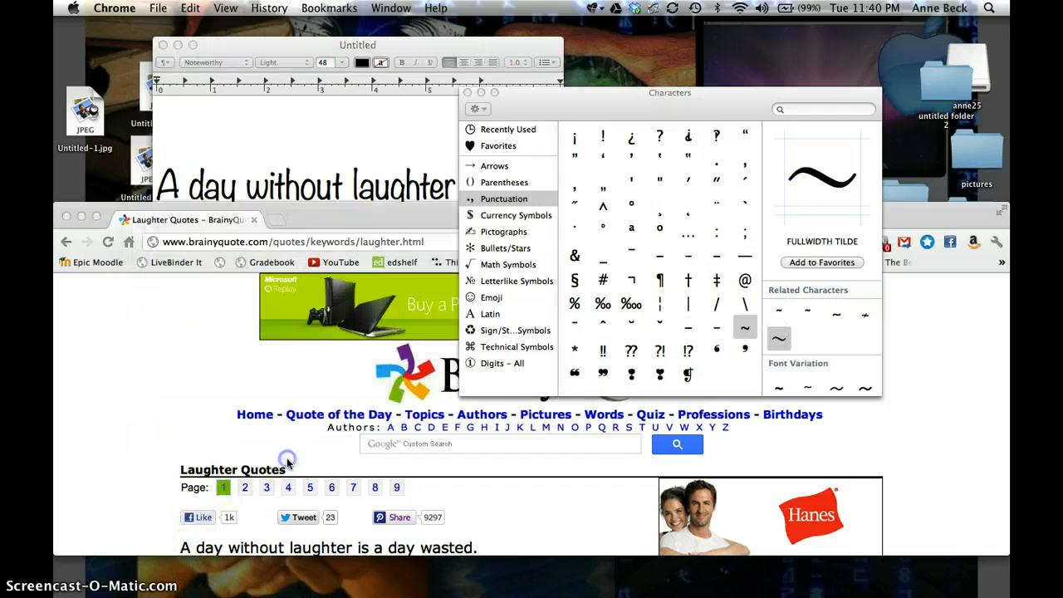
pyautogui.scroll(-3, 304, 426)
pyautogui.scroll(3, 304, 426)
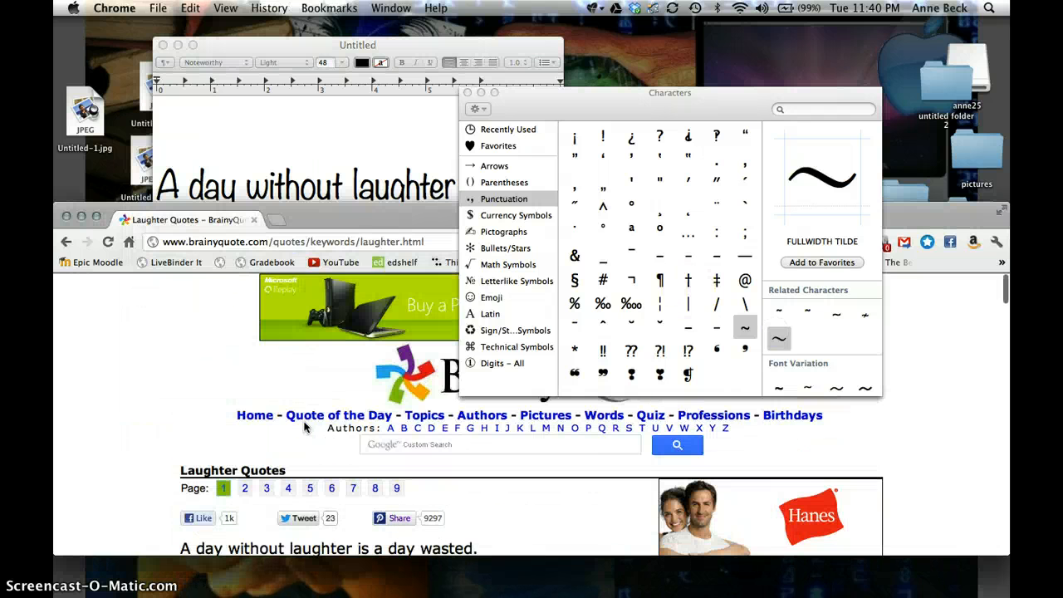
pyautogui.click(328, 116)
pyautogui.click(340, 280)
pyautogui.write('C')
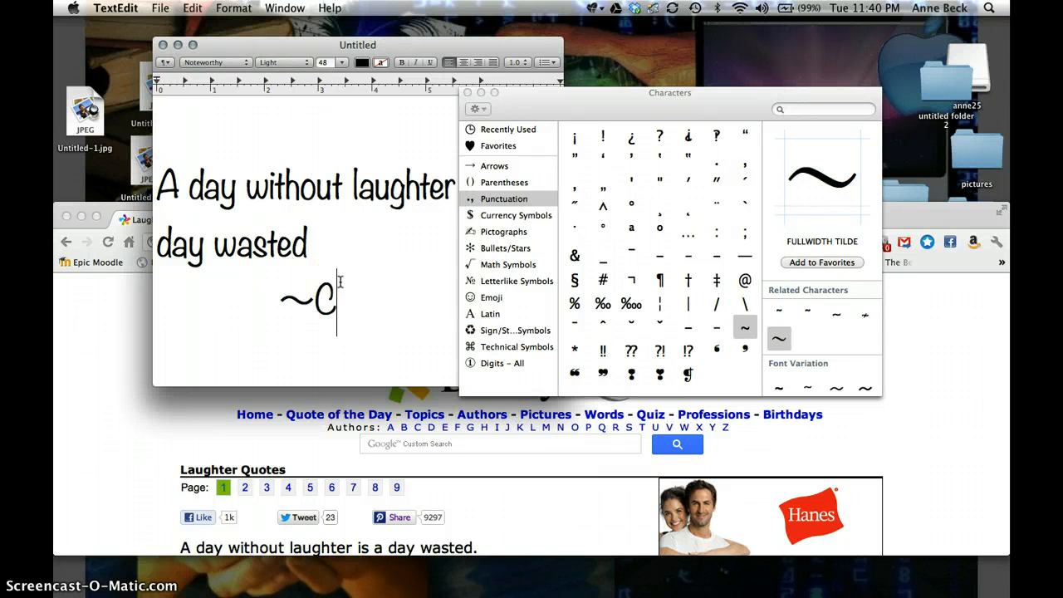
pyautogui.write('harles Ch')
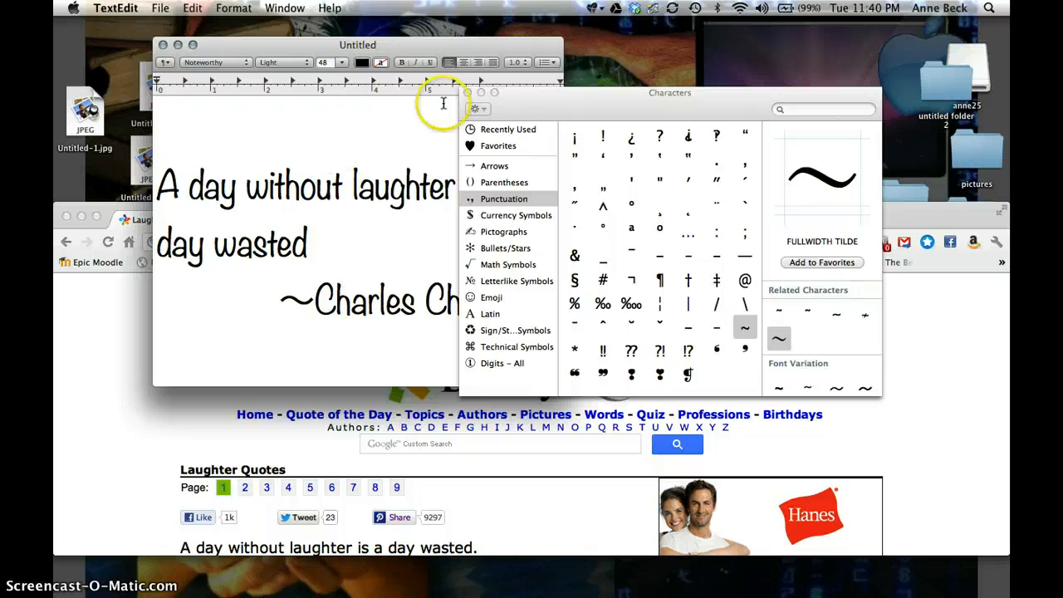
pyautogui.click(468, 92)
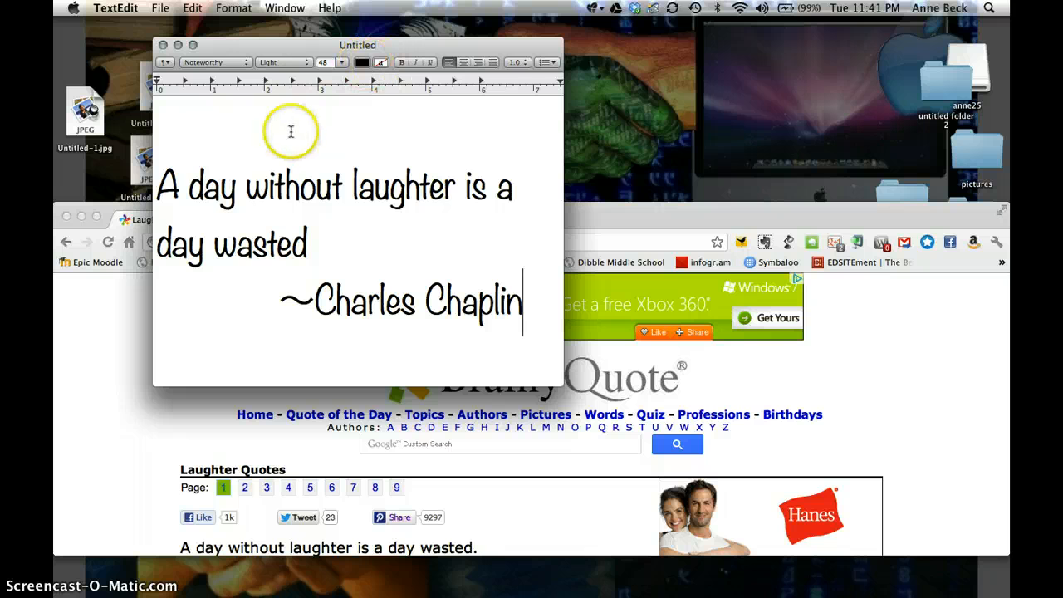
# - Give the whole quote a dark grey text background and extend the shading over the empty area around the attribution
pyautogui.press('super+a')
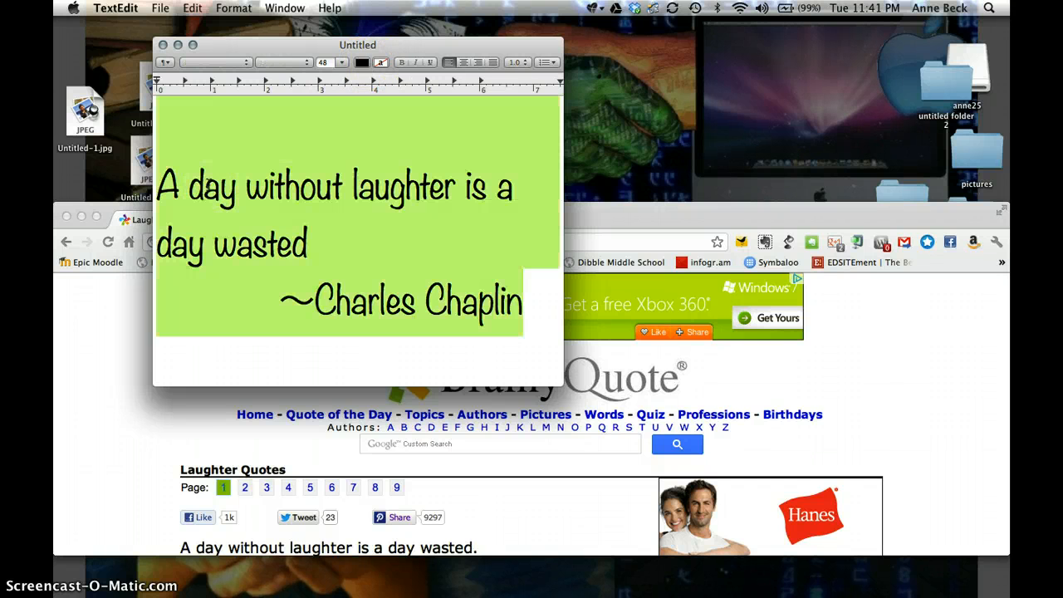
pyautogui.click(380, 64)
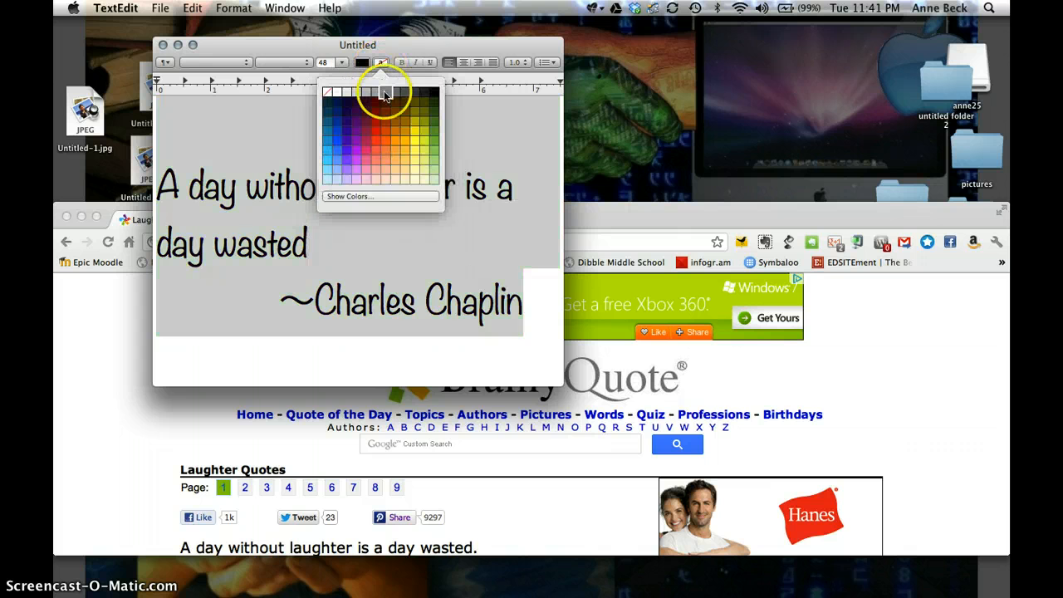
pyautogui.click(407, 91)
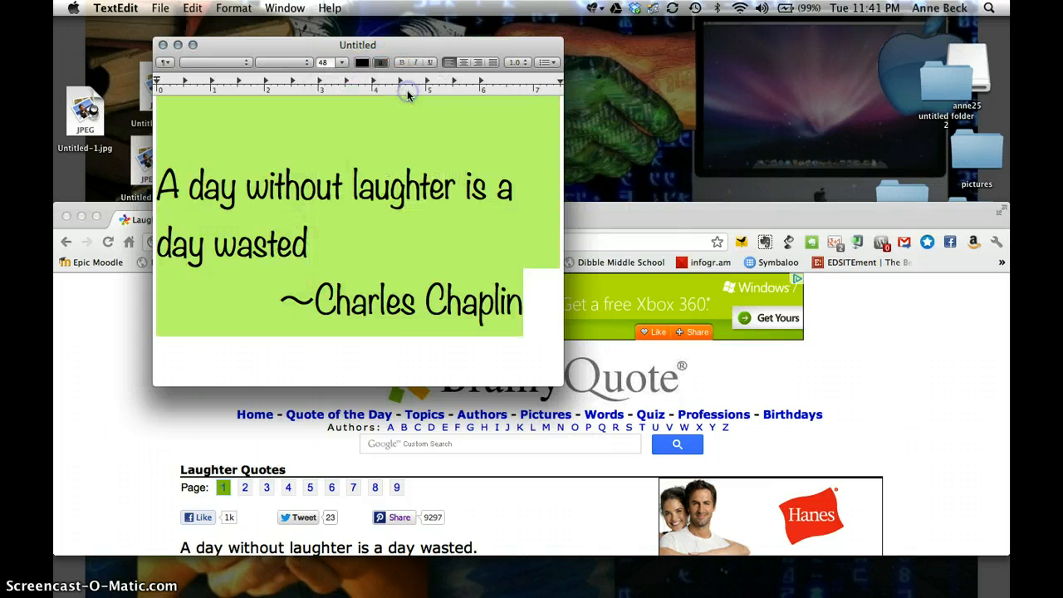
pyautogui.click(365, 333)
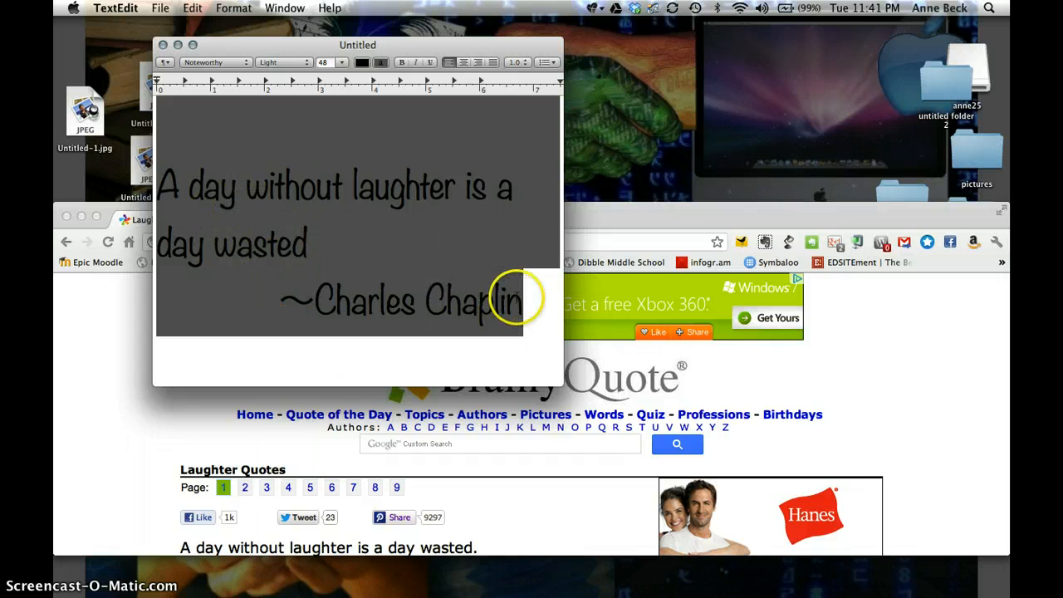
pyautogui.click(522, 299)
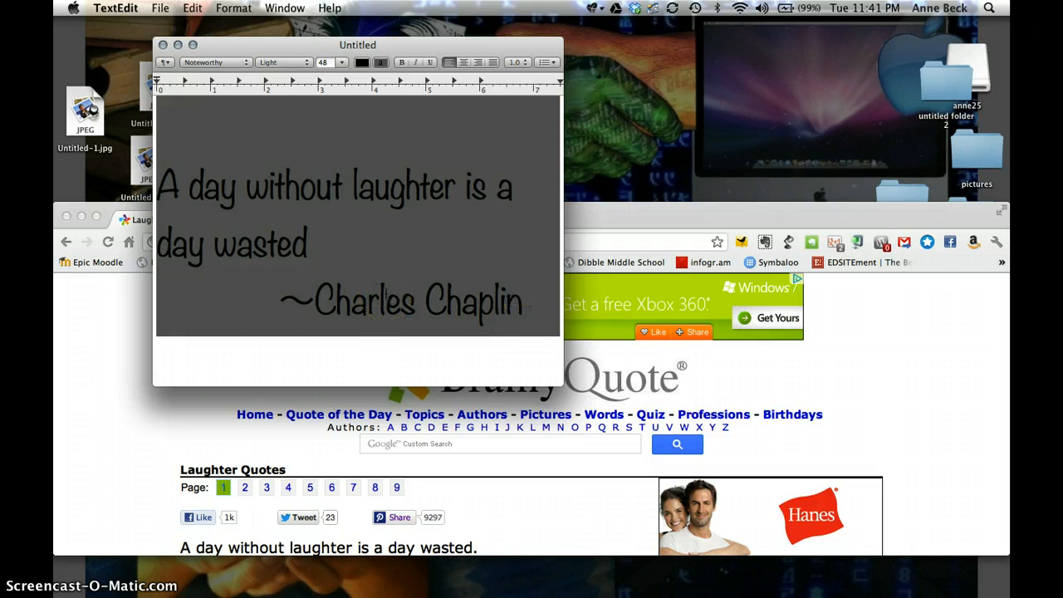
pyautogui.scroll(-1, 386, 299)
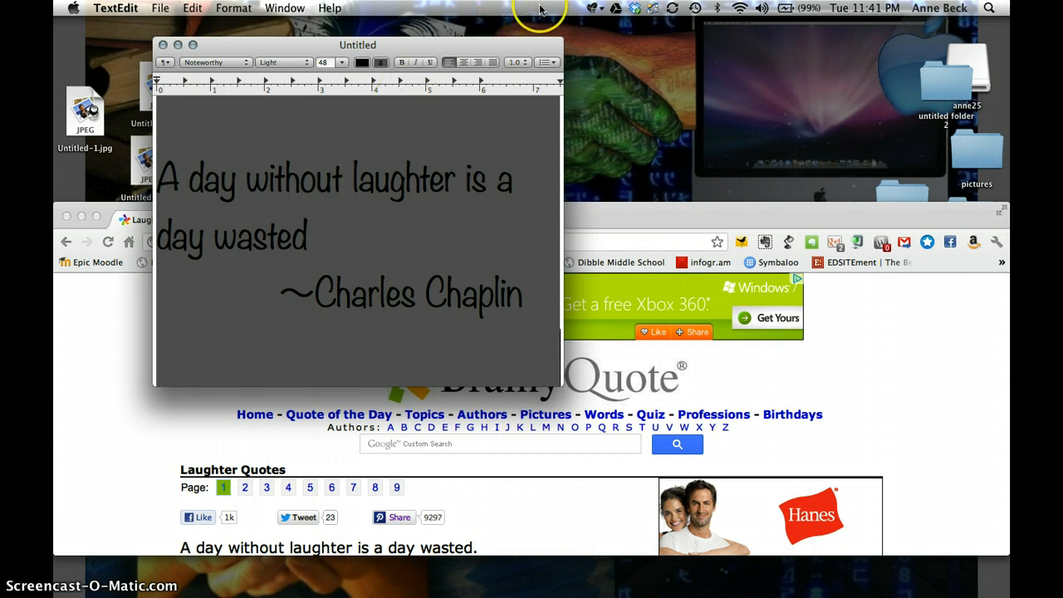
# - Switch to Skitch and take a screen snap of the shaded quote area, about 526 x 321 pixels
pyautogui.click(594, 10)
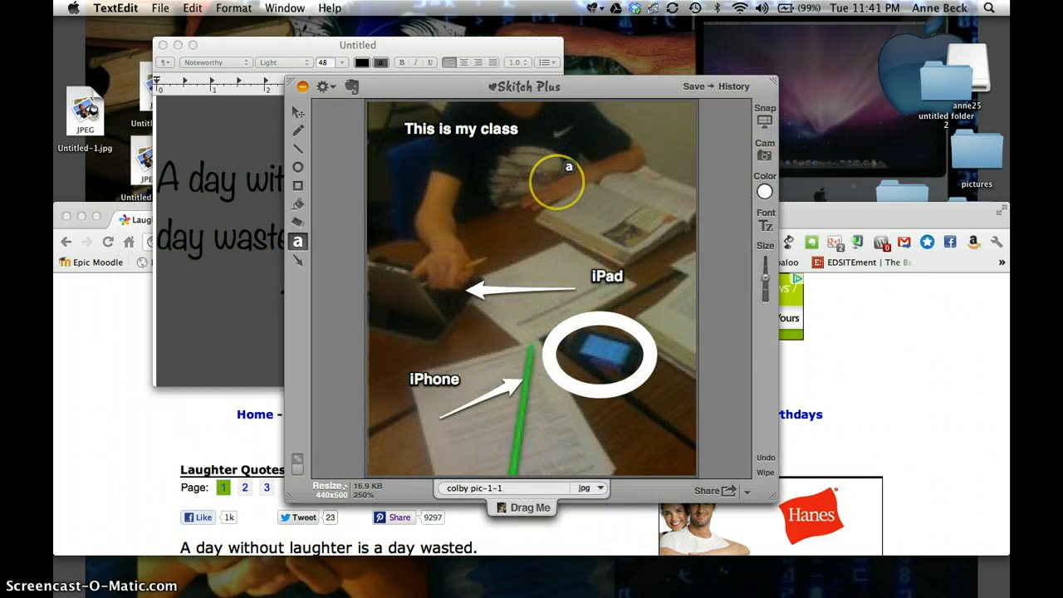
pyautogui.click(763, 116)
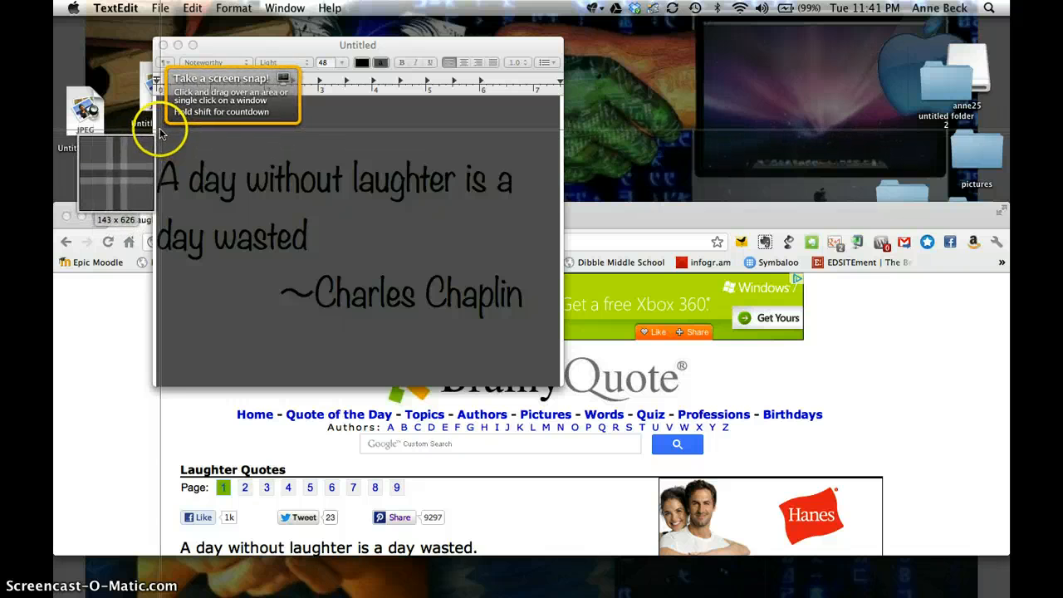
pyautogui.moveTo(162, 132)
pyautogui.mouseDown()
pyautogui.moveTo(240, 173)
pyautogui.moveTo(246, 202)
pyautogui.moveTo(167, 131)
pyautogui.mouseUp()
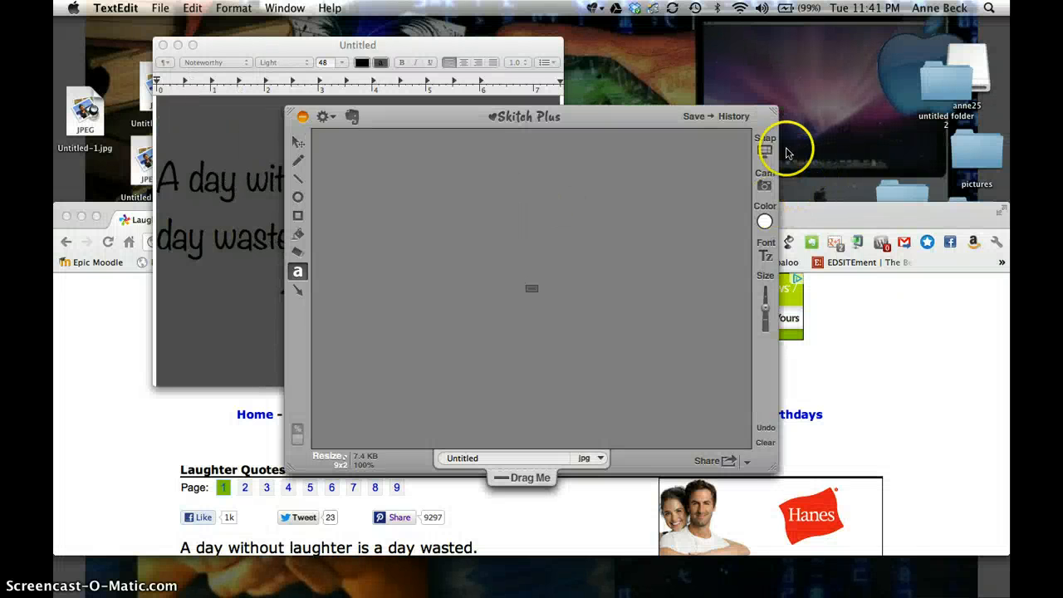
pyautogui.click(768, 150)
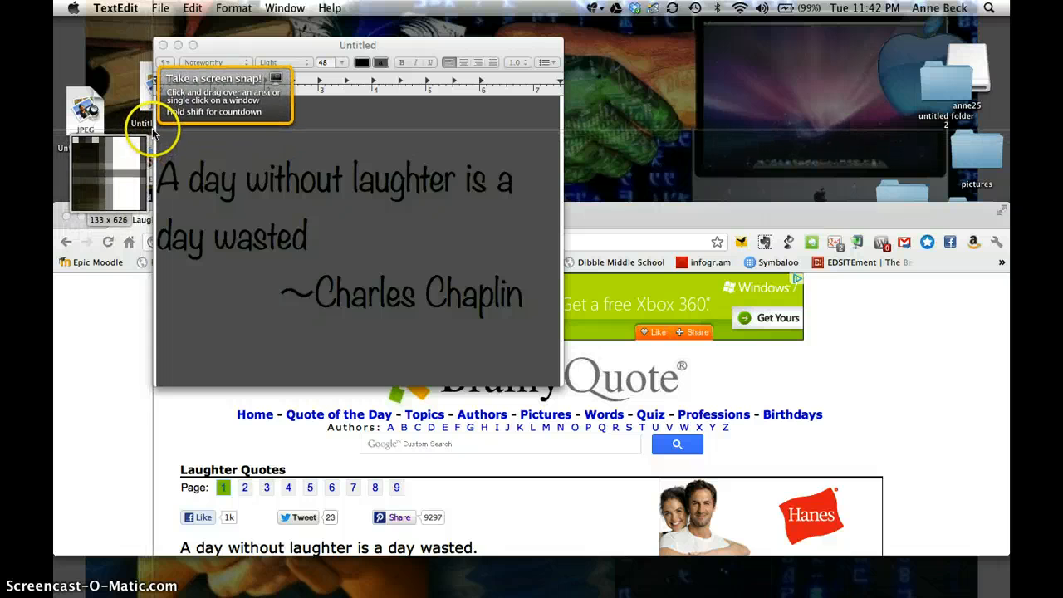
pyautogui.moveTo(154, 130); pyautogui.dragTo(545, 368)
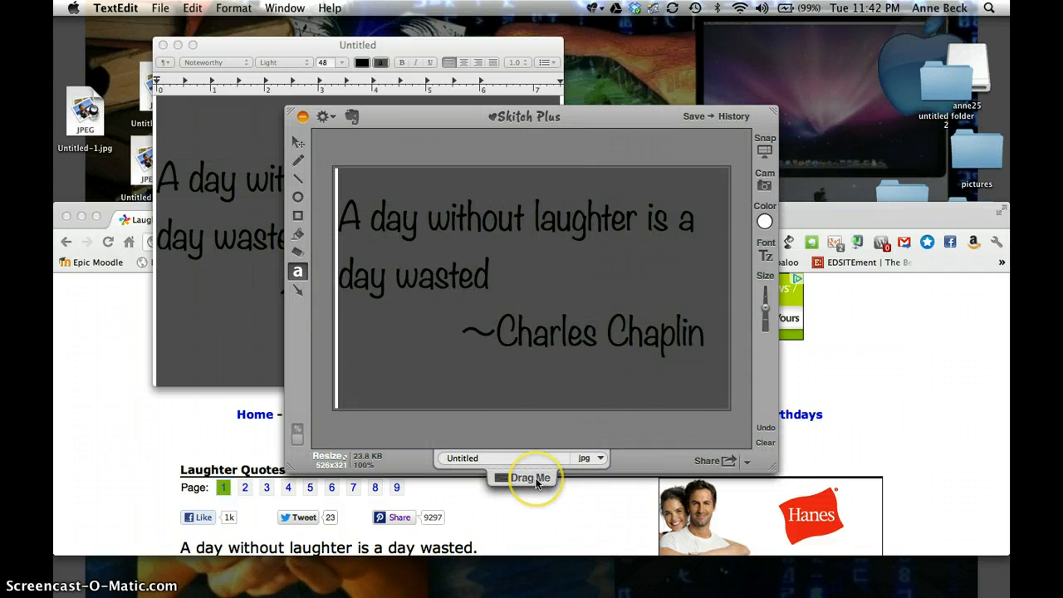
# - Export the snap to the desktop as a JPG, replacing the existing Untitled.jpg, and minimize the TextEdit document
pyautogui.moveTo(535, 480); pyautogui.dragTo(165, 99)
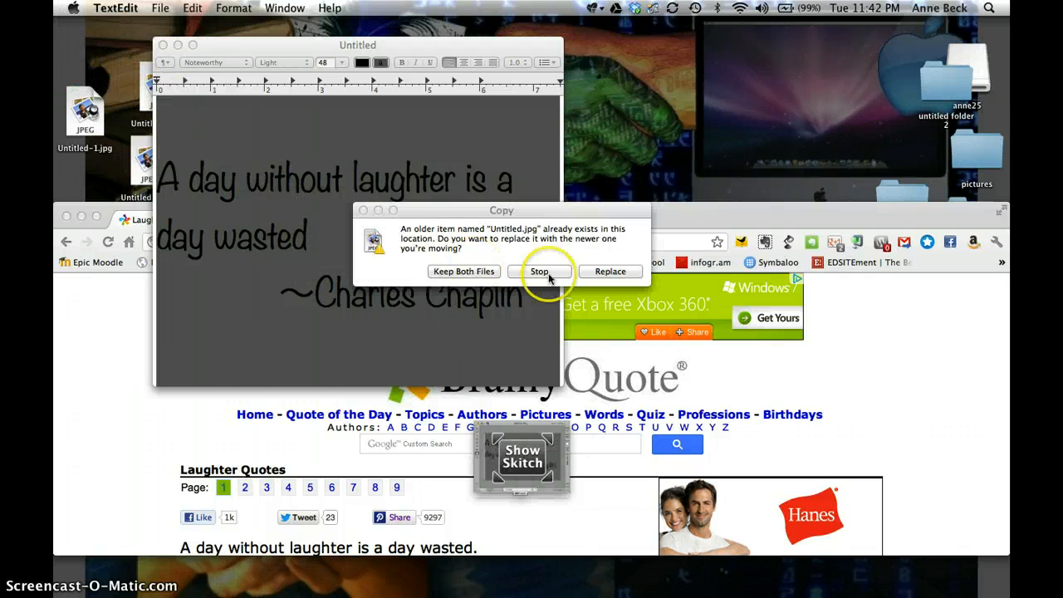
pyautogui.click(599, 272)
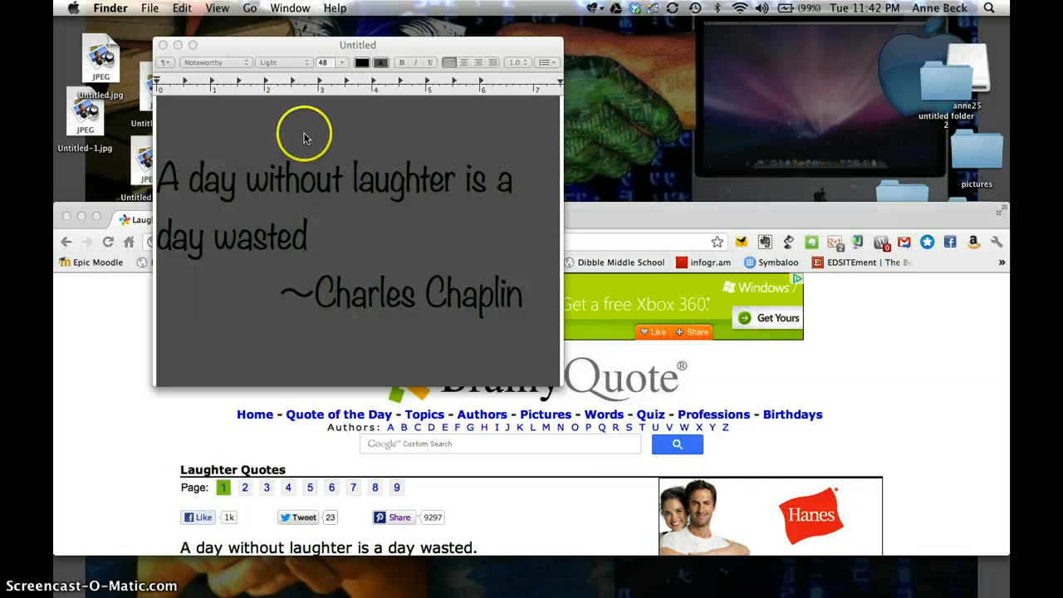
pyautogui.click(177, 45)
# - Move the browser window up and place the Untitled.jpg icon on the free desktop area above it
pyautogui.click(346, 208)
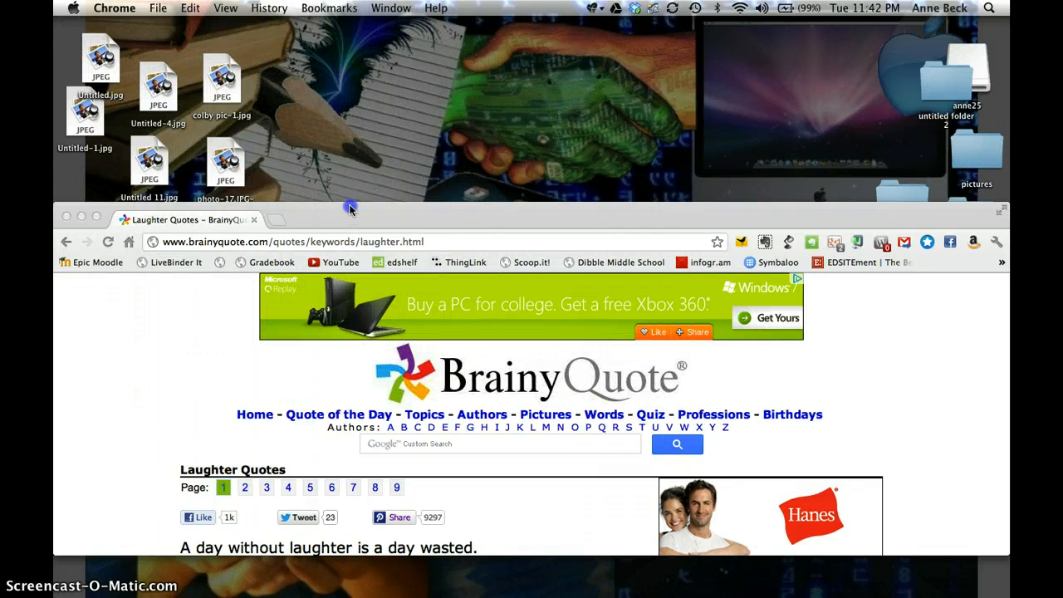
pyautogui.moveTo(346, 207); pyautogui.dragTo(361, 135)
pyautogui.moveTo(100, 60); pyautogui.dragTo(589, 40)
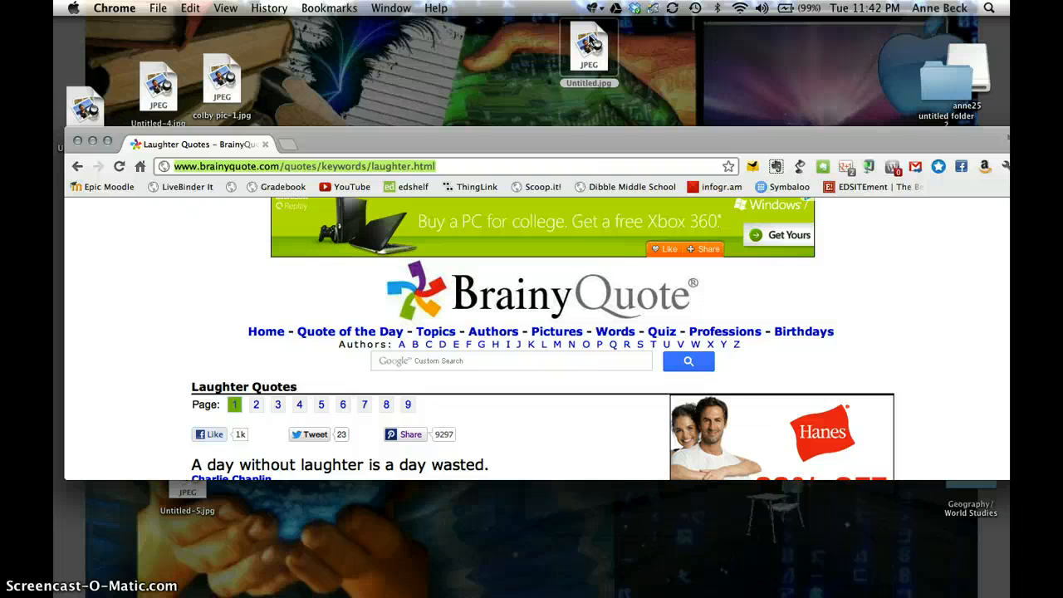
# - Switch to Mail and start a new message addressed to the account owner's own e-mail
pyautogui.click(664, 588)
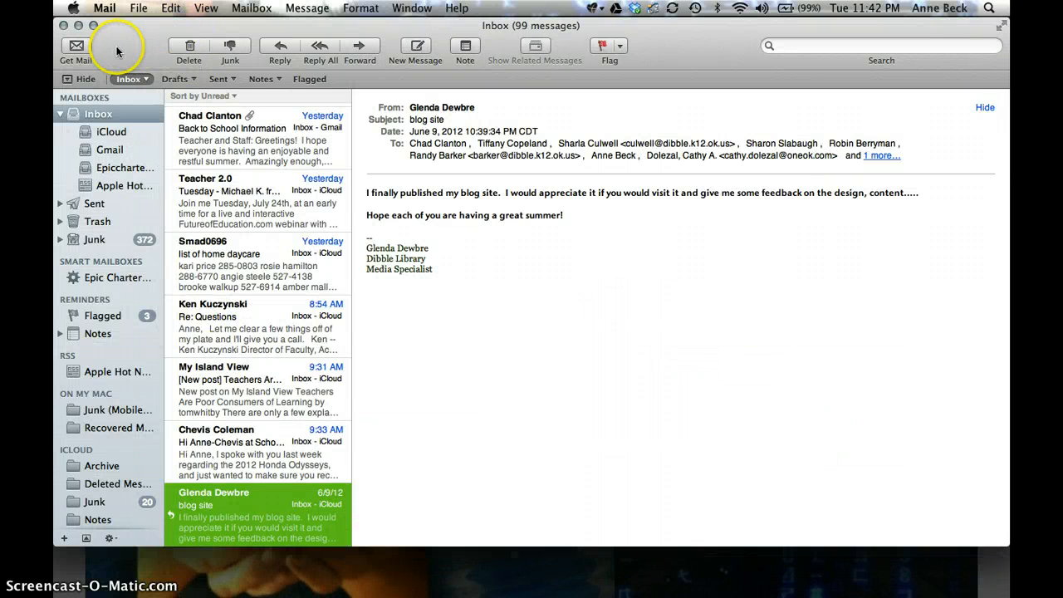
pyautogui.click(406, 55)
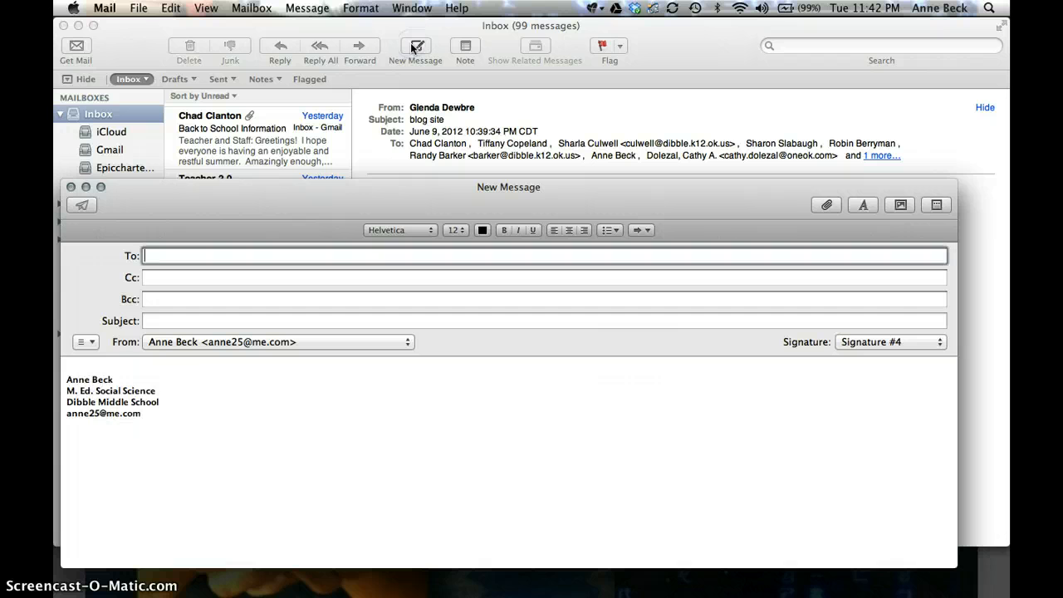
pyautogui.write('anne')
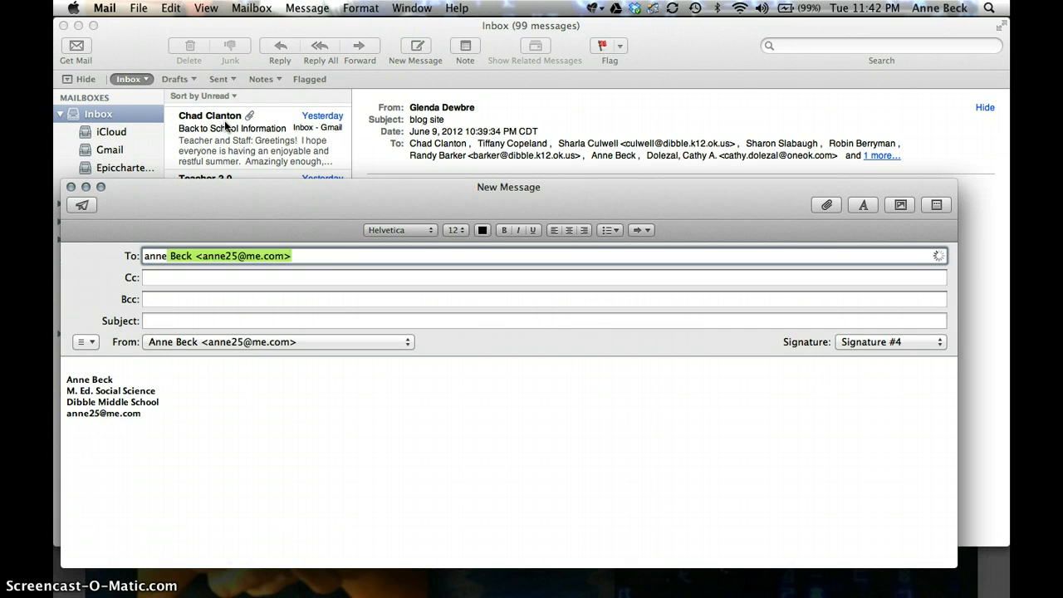
pyautogui.press('Tab')
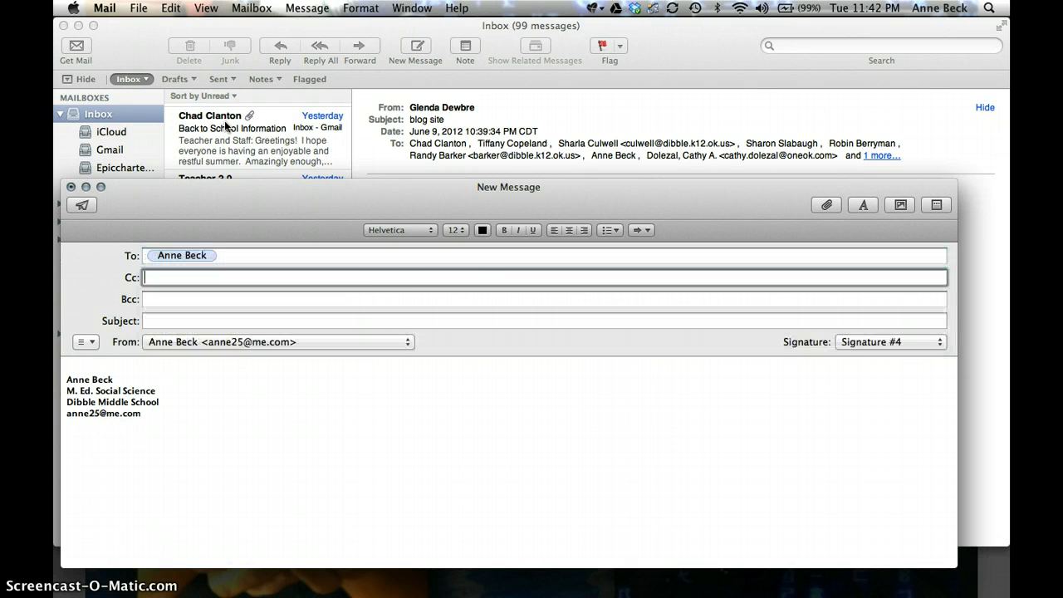
# - Attach Untitled.jpg from the Desktop folder to the message and send it without a subject
pyautogui.click(825, 204)
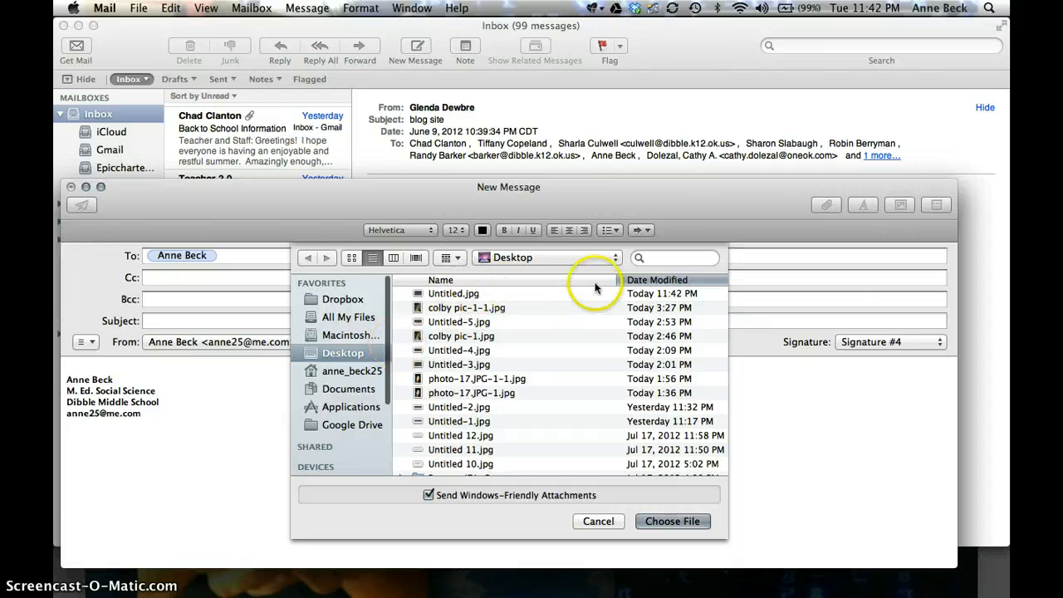
pyautogui.doubleClick(667, 292)
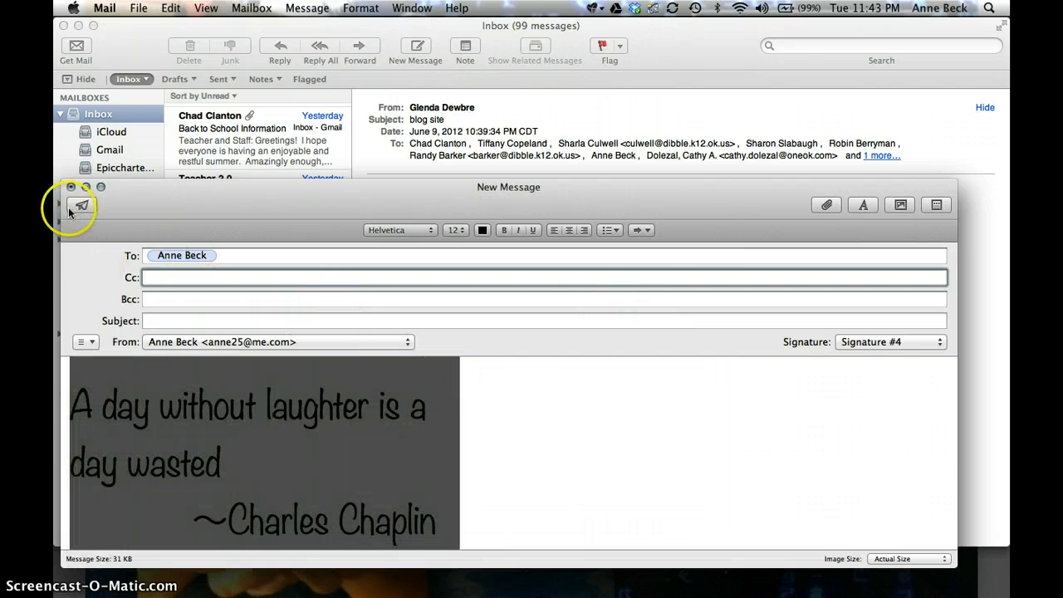
pyautogui.click(77, 205)
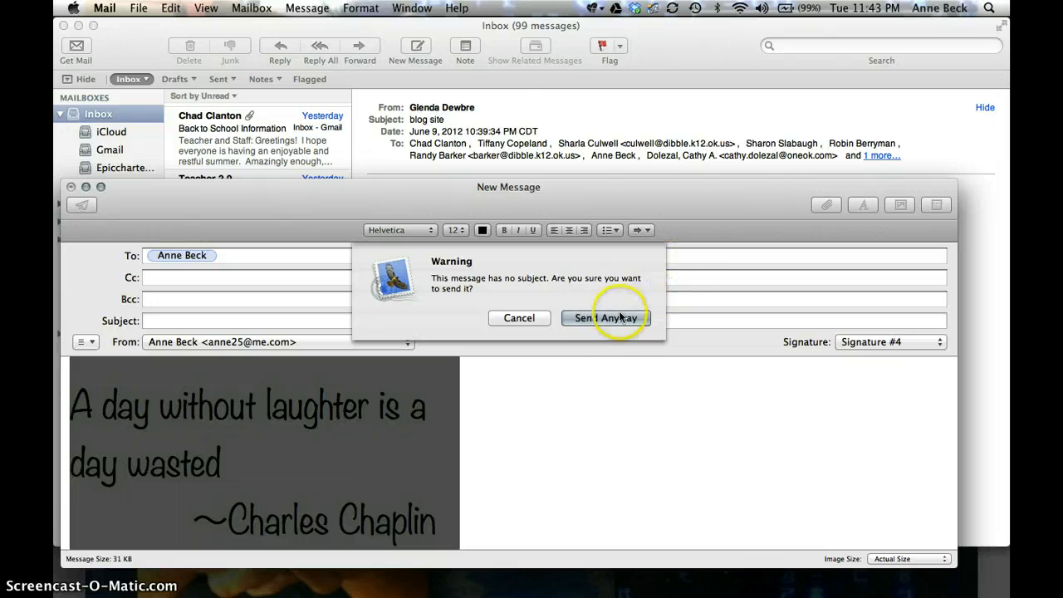
pyautogui.click(605, 317)
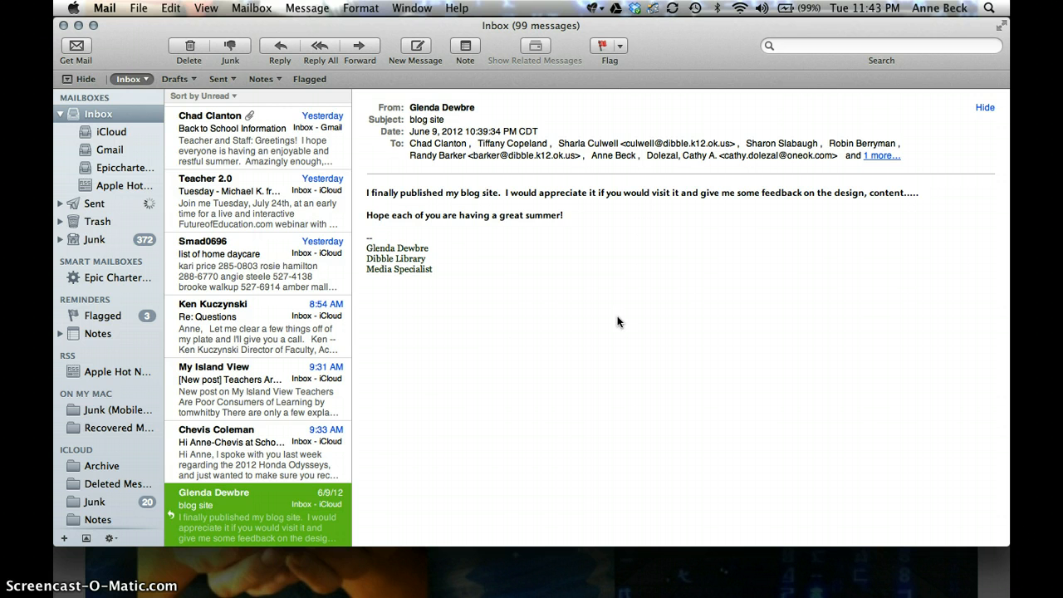
# - Open Launchpad and go to its second page of applications
pyautogui.moveTo(369, 593)
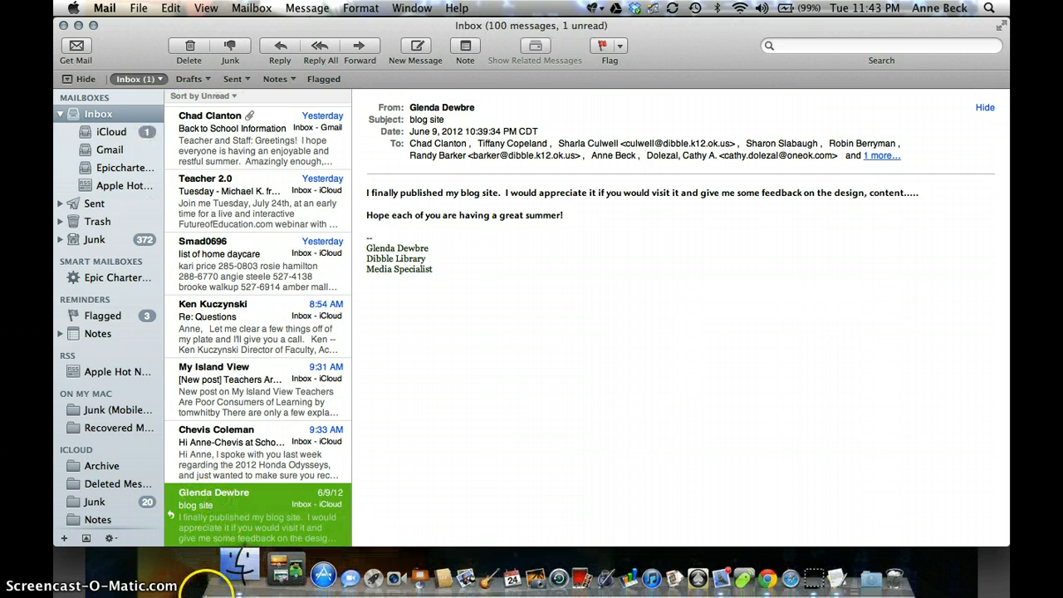
pyautogui.click(224, 571)
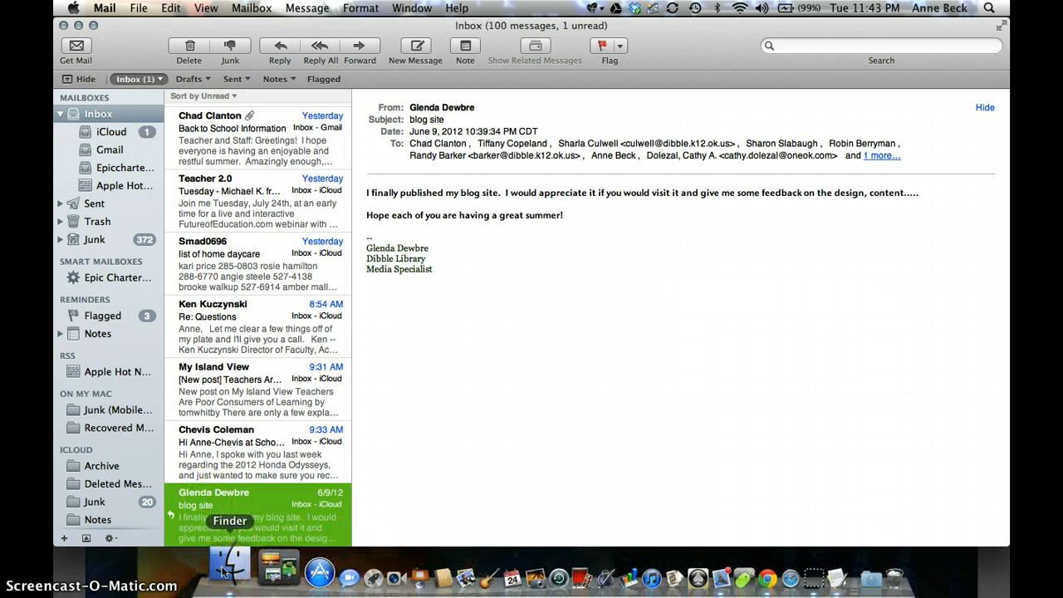
pyautogui.click(318, 558)
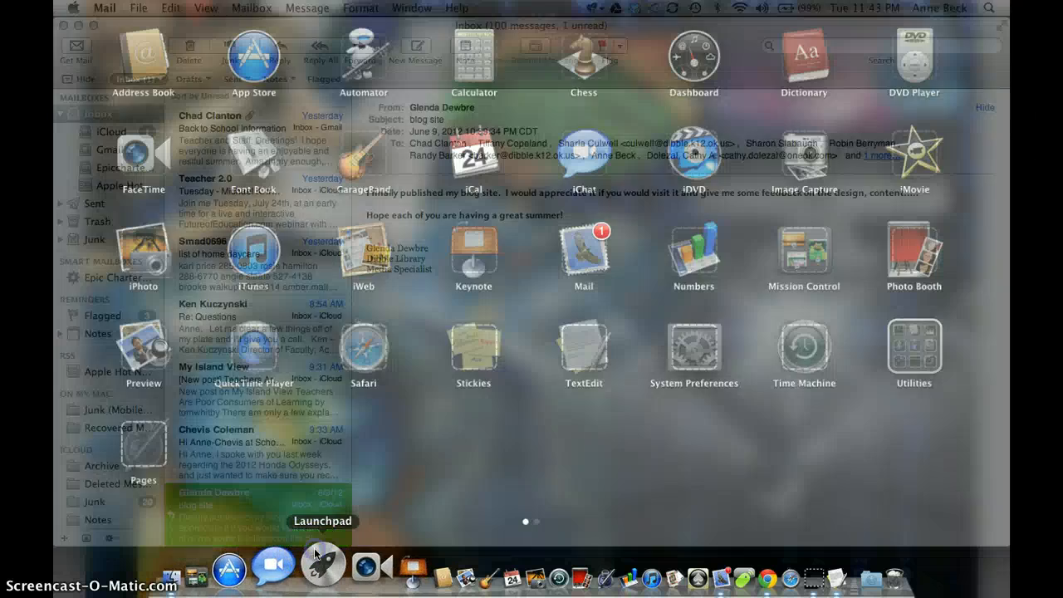
pyautogui.hscroll(3, 316, 554)
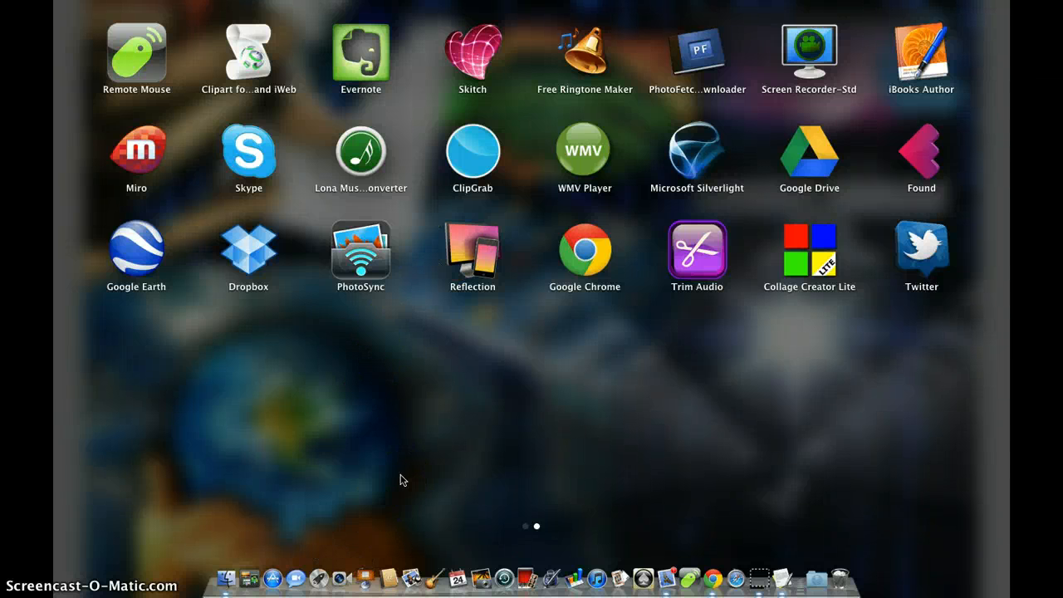
pyautogui.hotkey('alt', 'p')
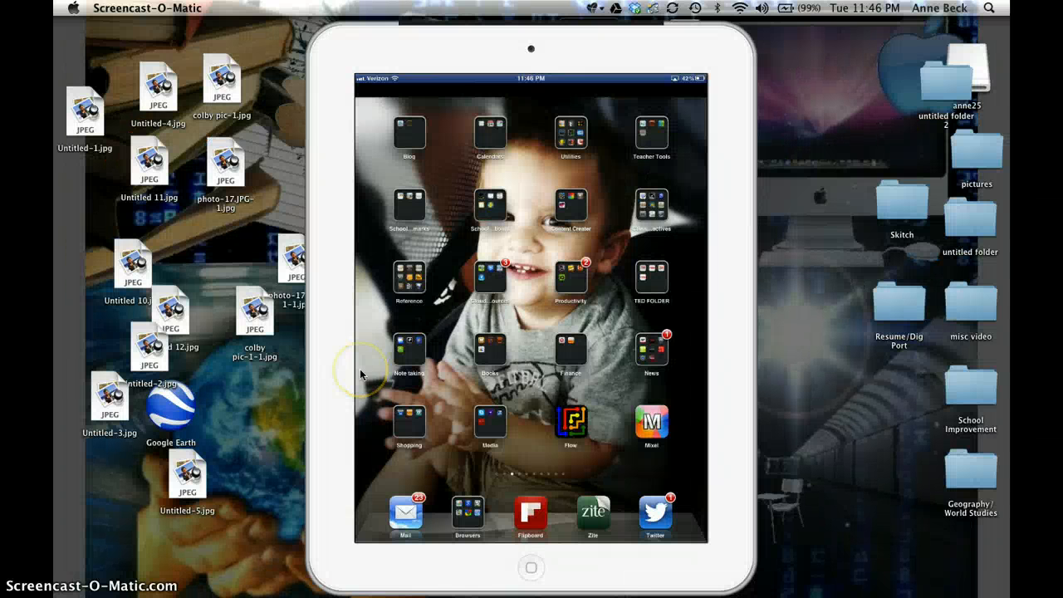